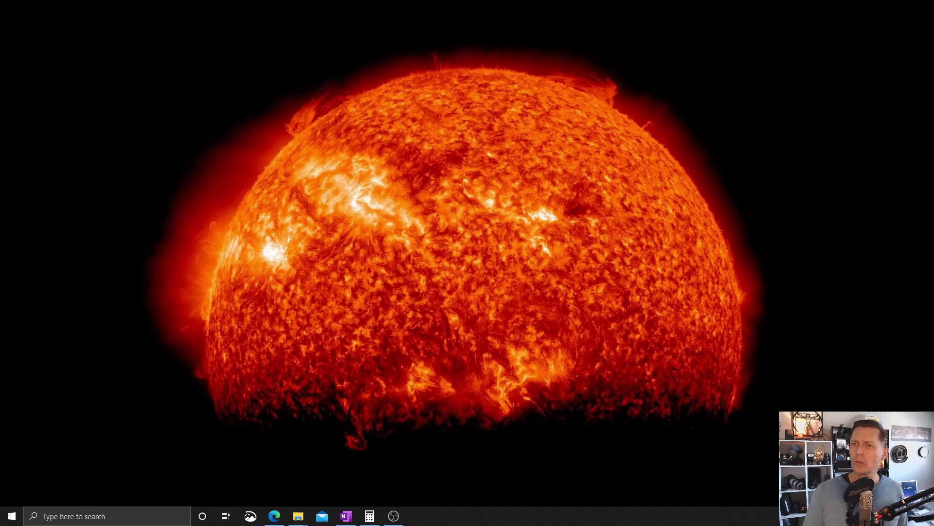
Open DYB temp data, hide the Details pane, widen the Name column and select the 109 MB RAW PDF.
key("super+e")
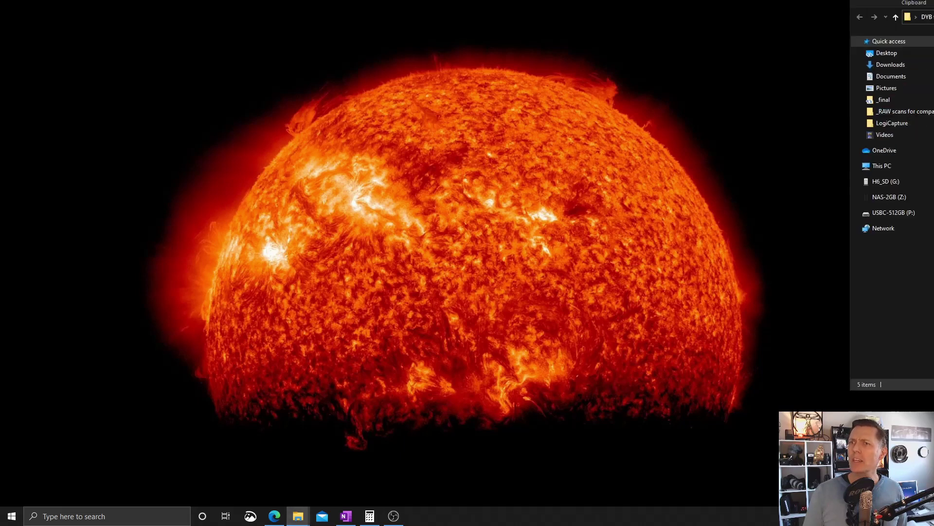
left_click_drag(900, 10, 382, 37)
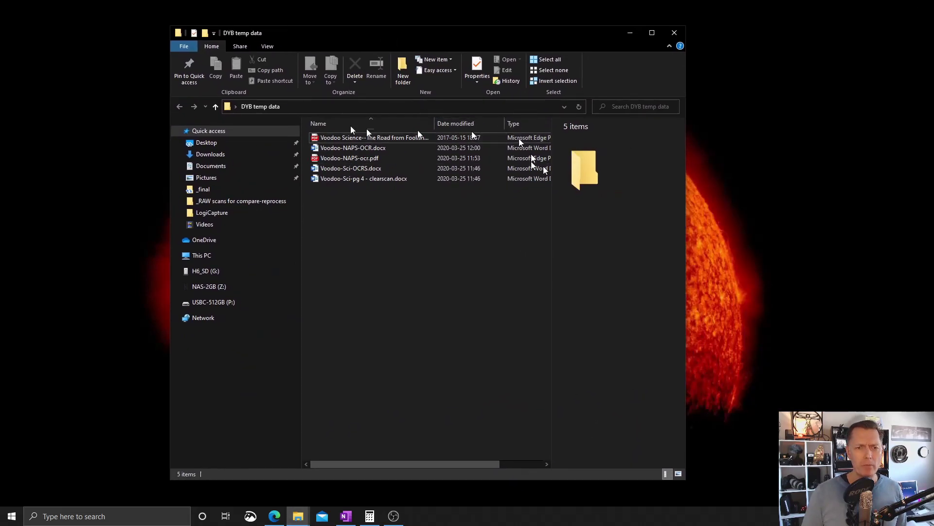
left_click(268, 47)
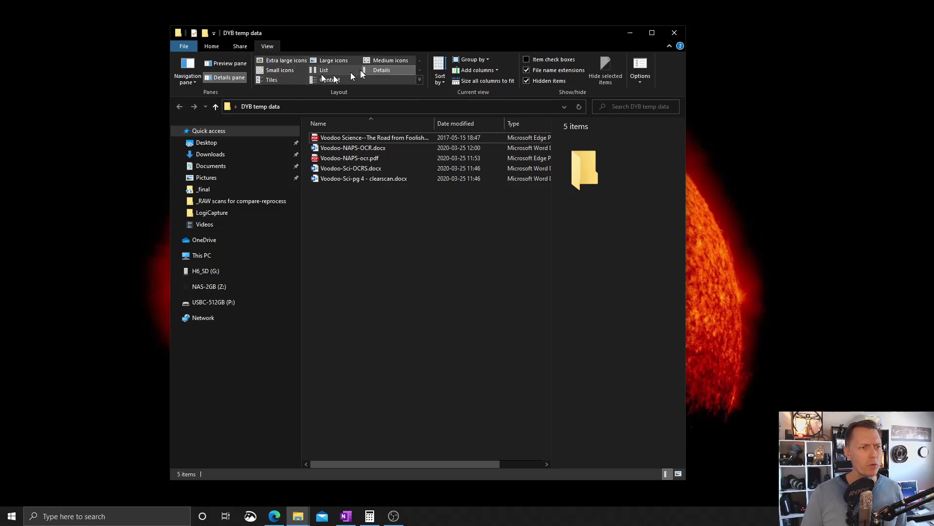
left_click(239, 78)
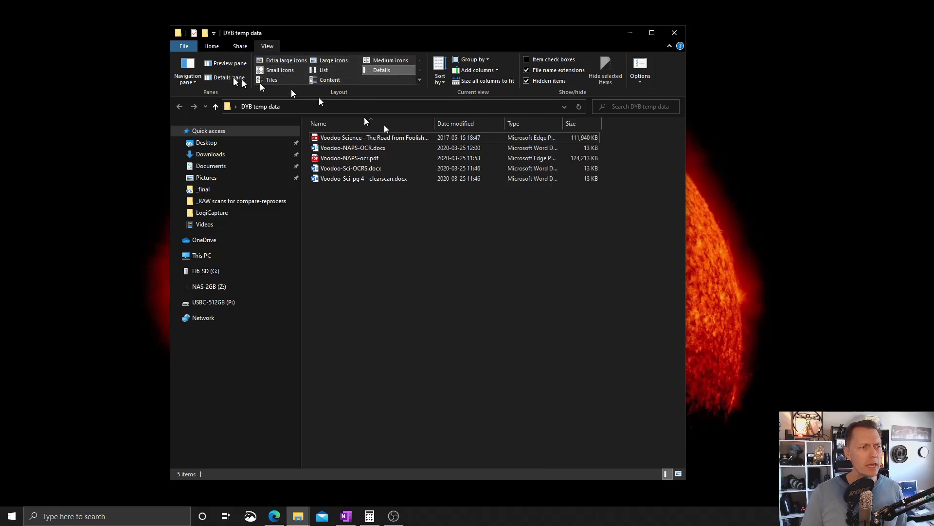
left_click_drag(434, 123, 530, 122)
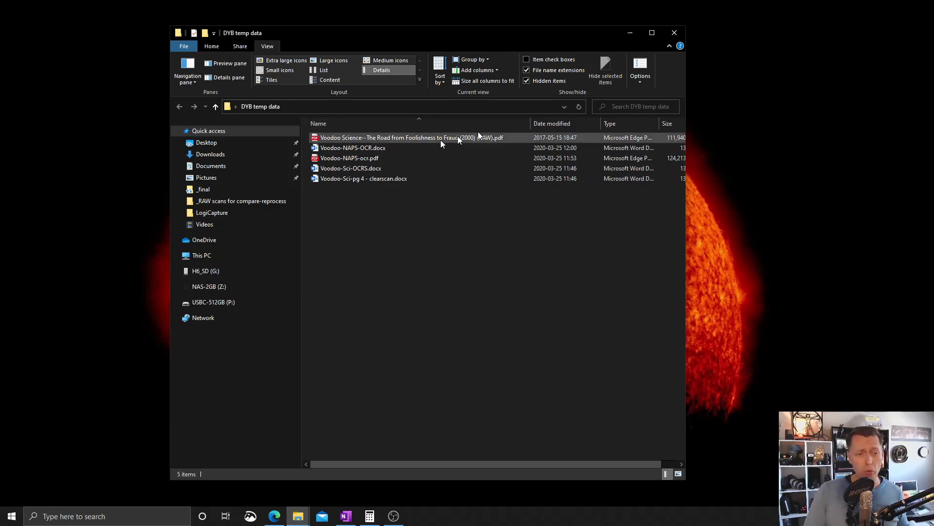
left_click(320, 139)
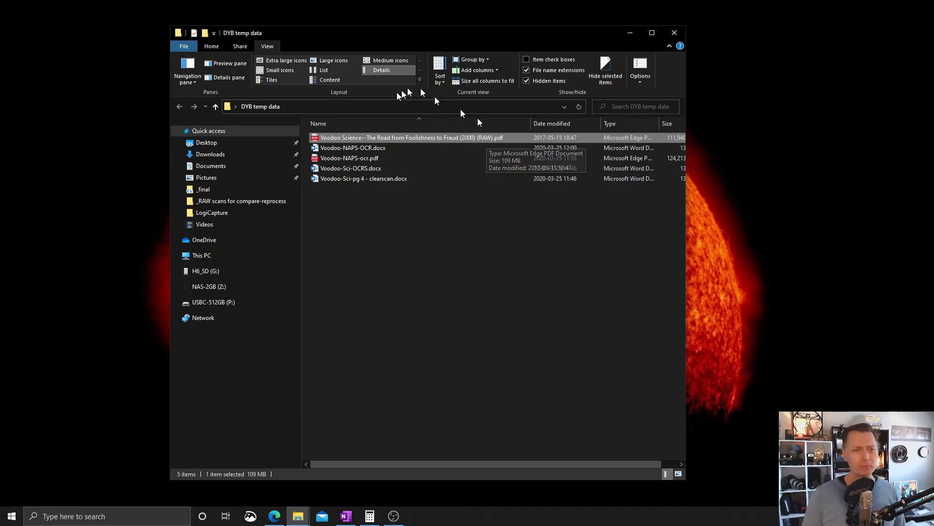
left_click_drag(369, 39, 889, 13)
Launch NAPS2 from the Start menu.
key("super+d")
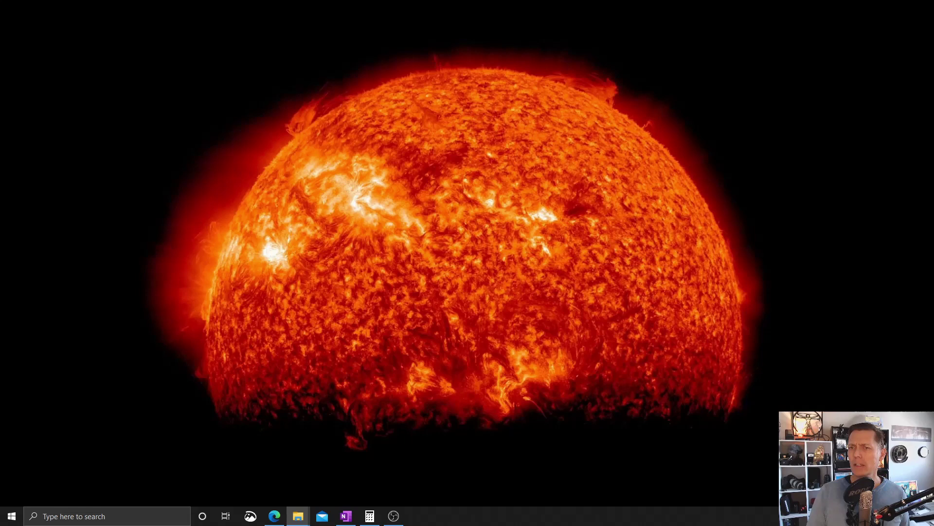
key("super")
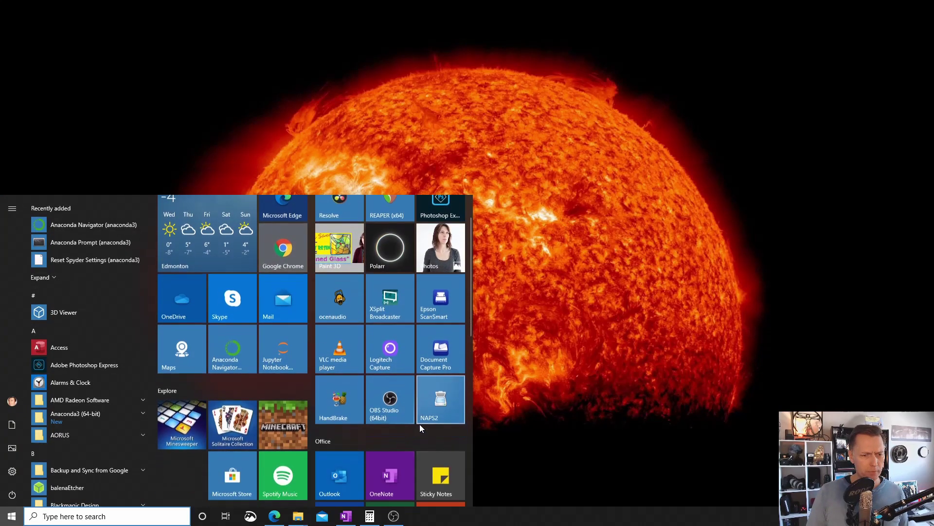
left_click(421, 429)
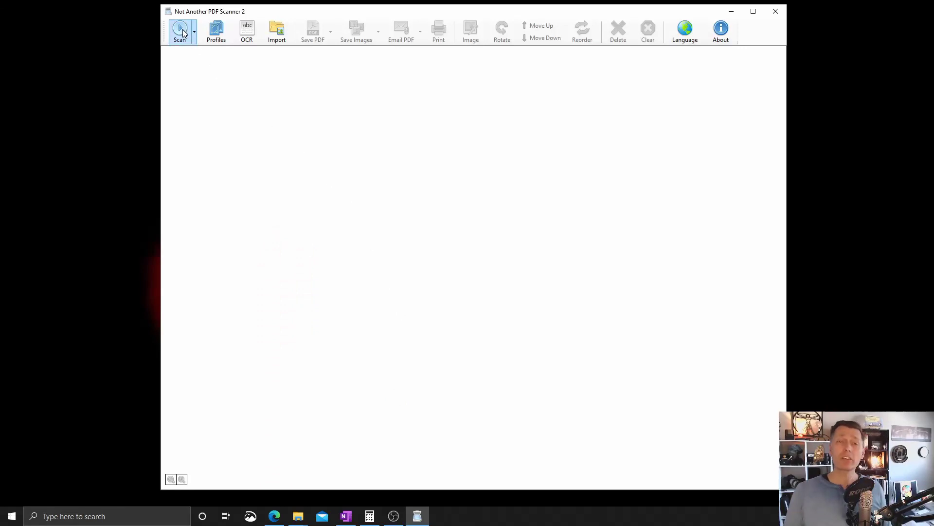
Import the Voodoo Science RAW PDF from Desktop > DYB temp data, loading all 246 pages.
left_click(280, 36)
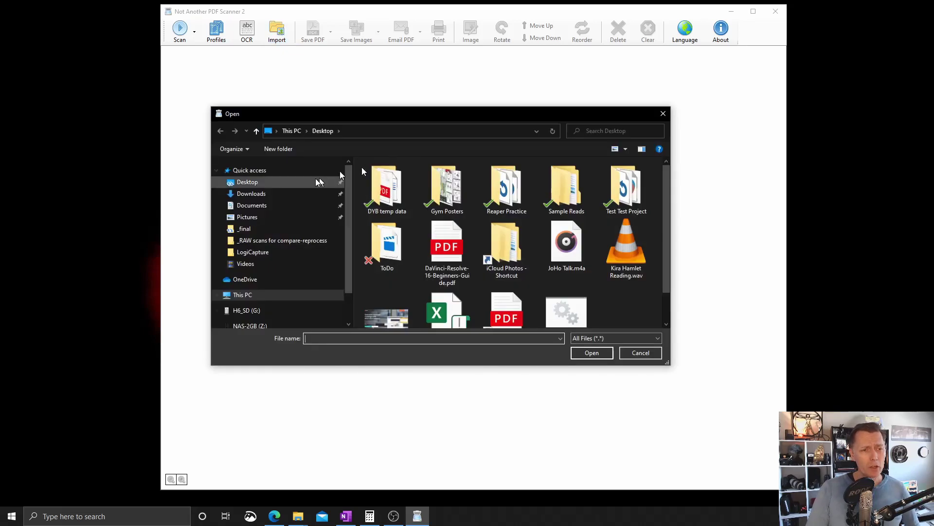
left_click(253, 183)
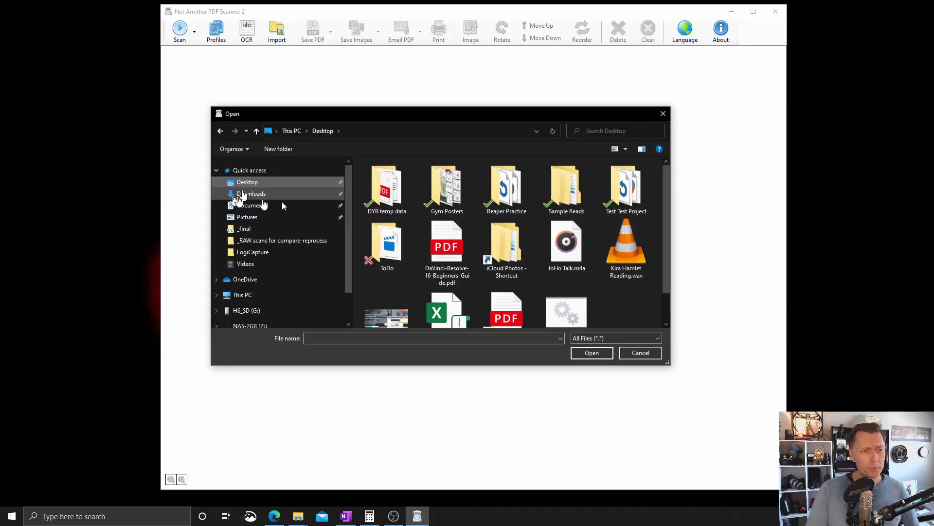
double_click(391, 192)
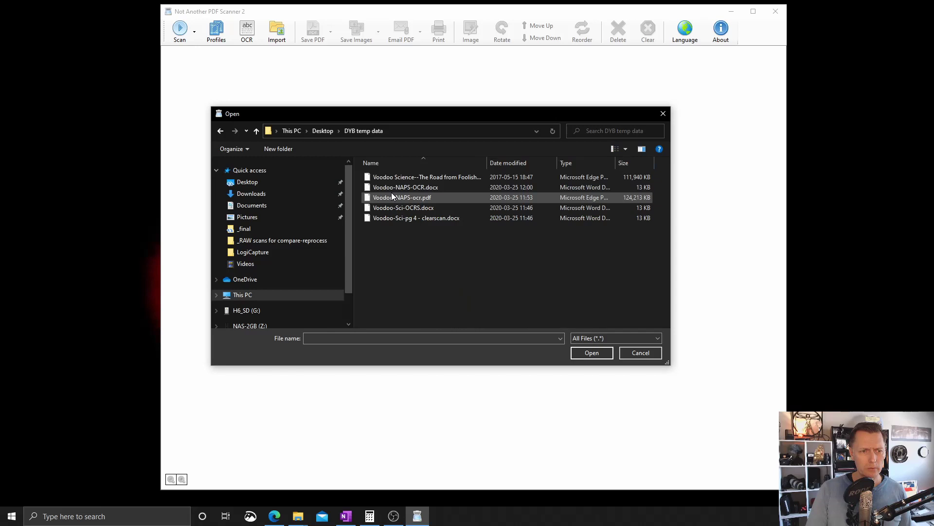
left_click(372, 178)
double_click(372, 178)
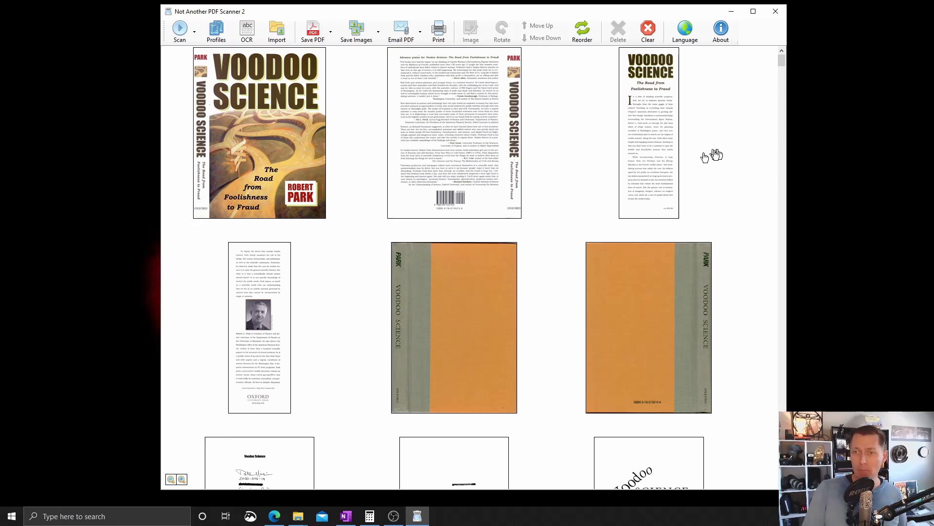
key("alt+Tab")
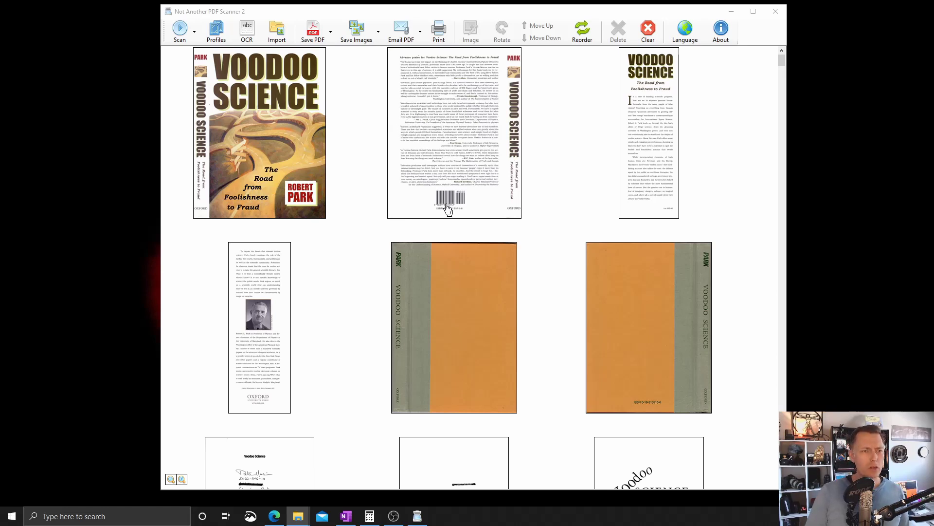
Set OCR to make searchable PDFs in English using Best mode.
left_click(248, 32)
left_click(248, 33)
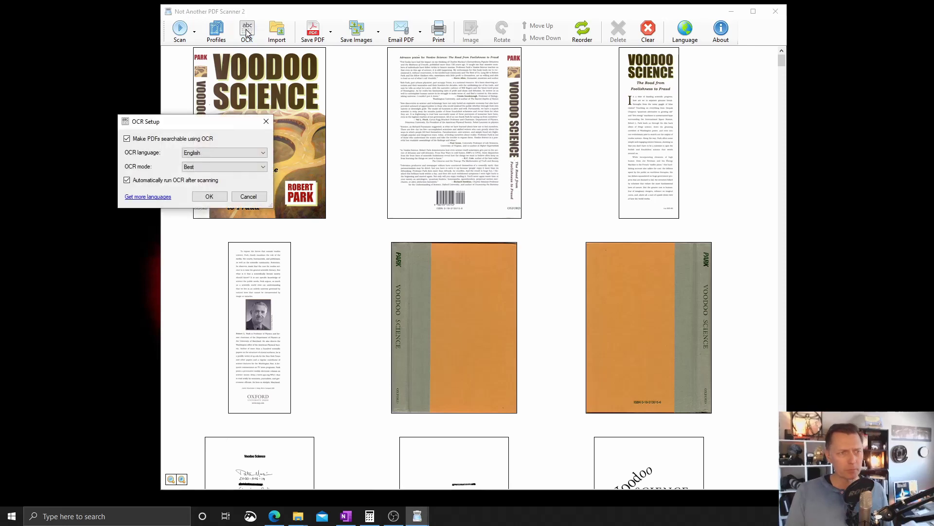
left_click_drag(204, 123, 478, 140)
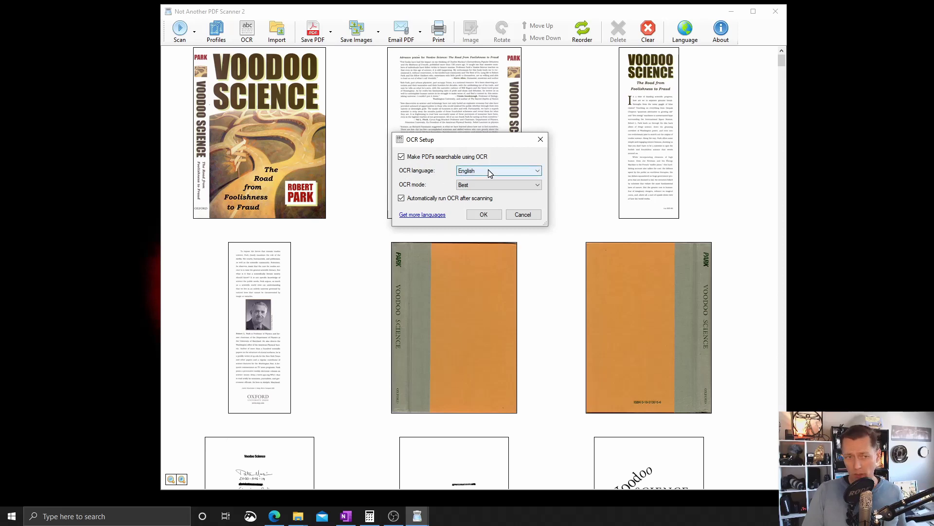
left_click(485, 185)
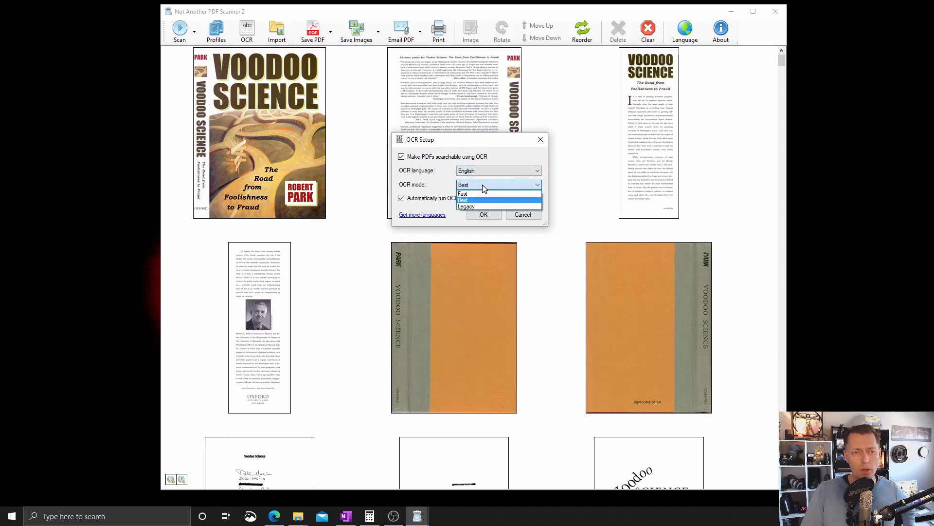
left_click(484, 186)
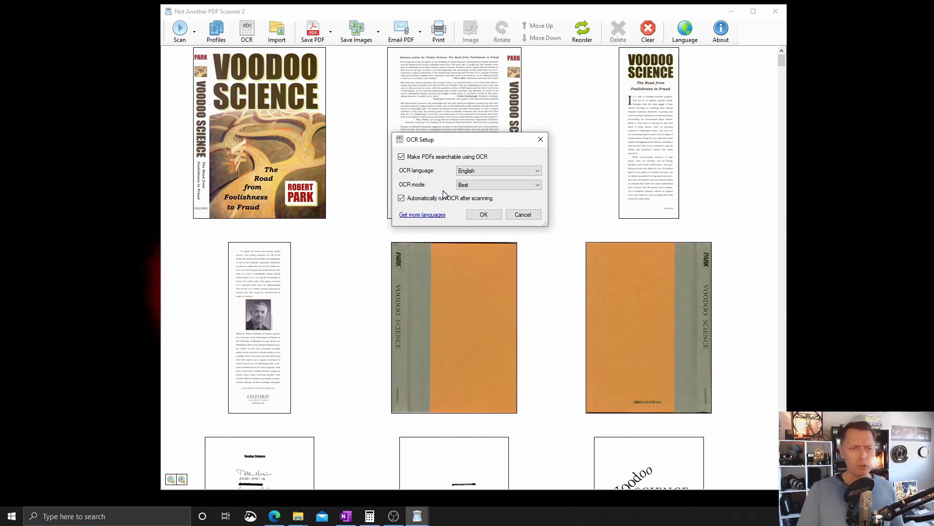
Apply the OCR settings and choose to save all 246 pages as a PDF.
left_click(483, 214)
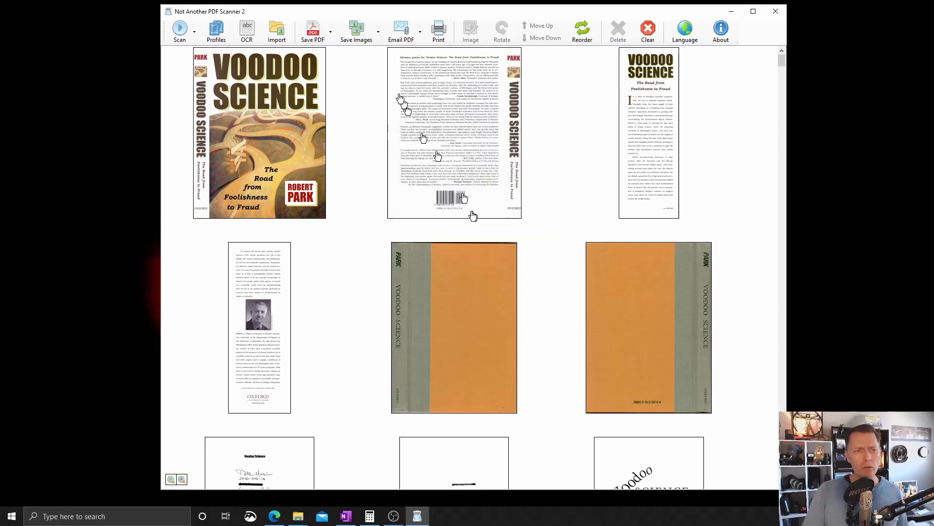
left_click(330, 38)
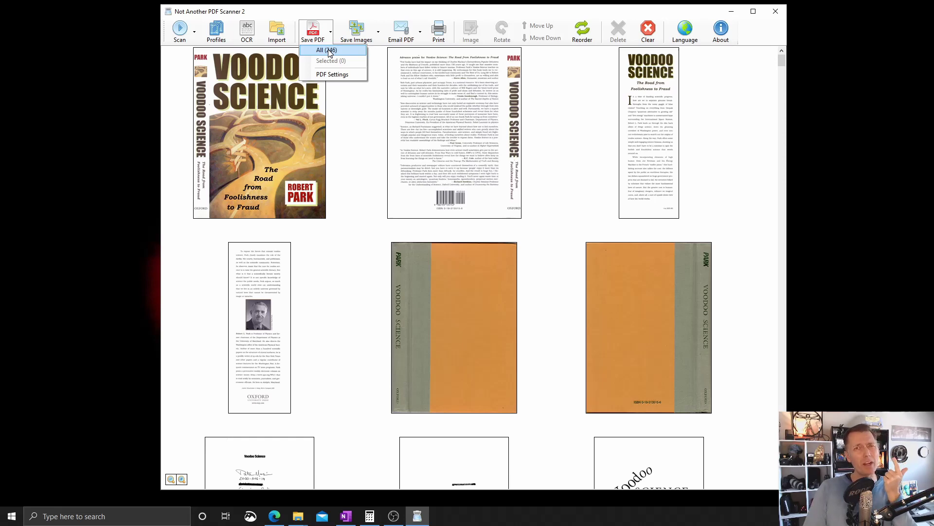
left_click(330, 52)
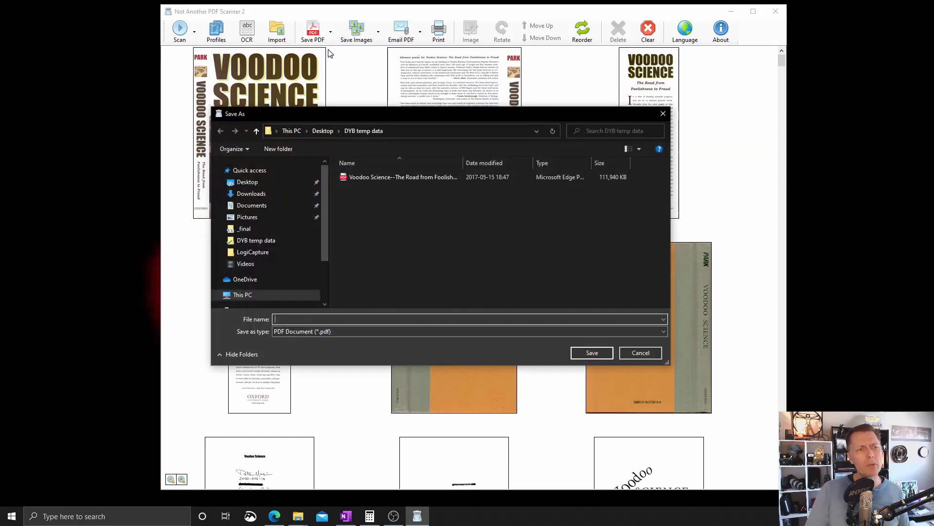
Name the PDF 'Voodoo Science--NPAS2 OCR' in the DYB temp data folder.
left_click(367, 179)
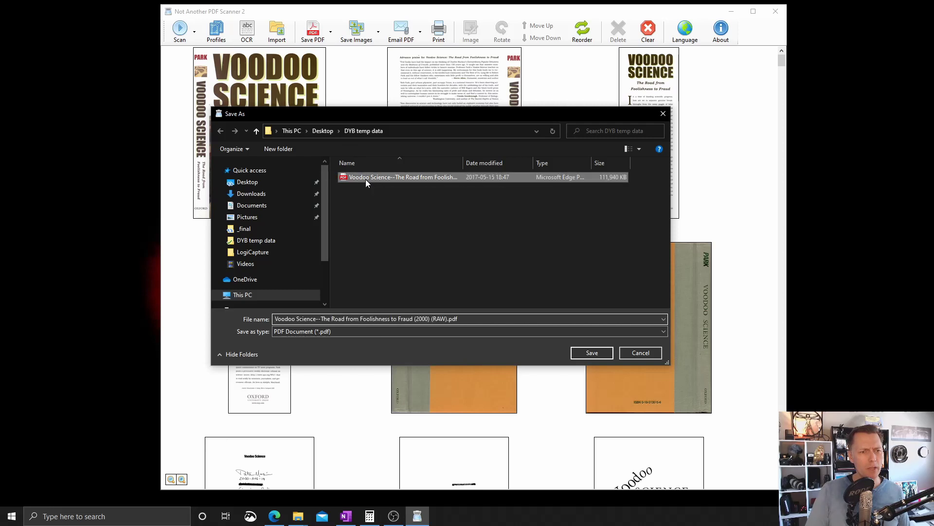
left_click(446, 320)
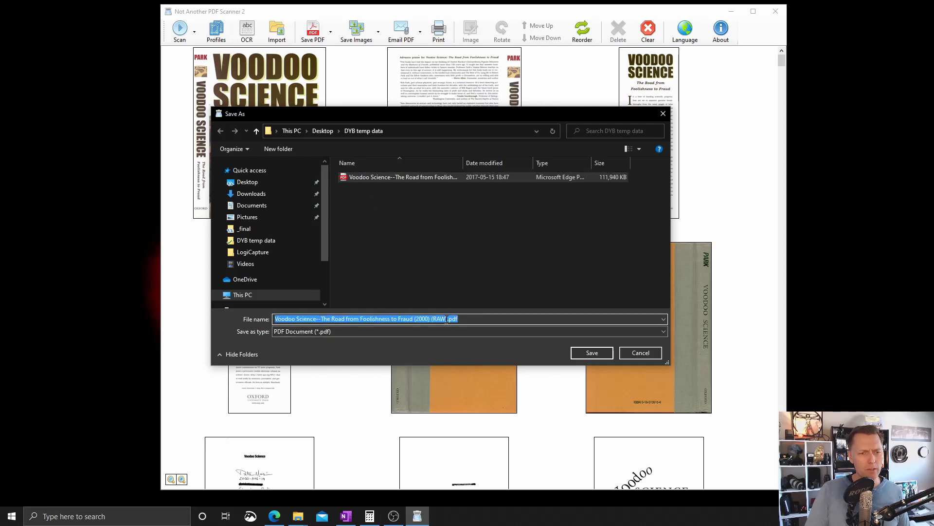
left_click(448, 319)
left_click_drag(448, 320, 322, 318)
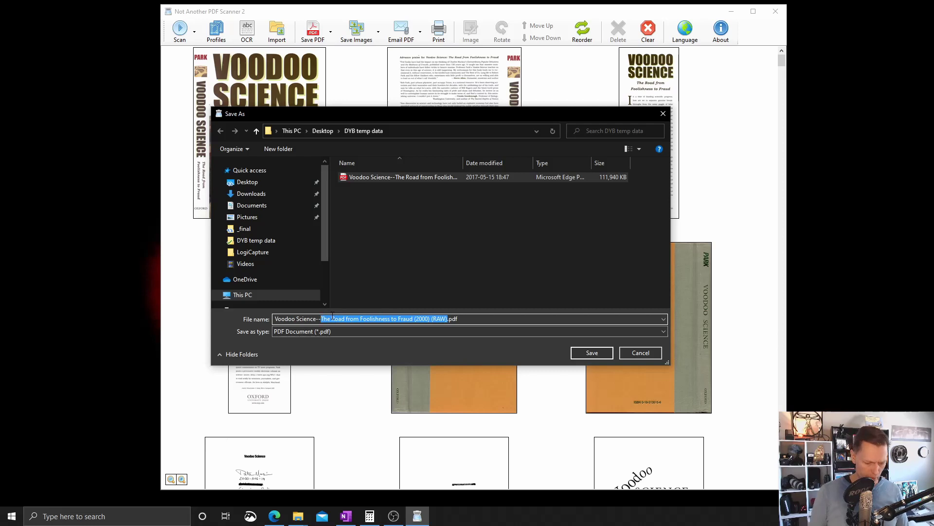
type("NPAS2")
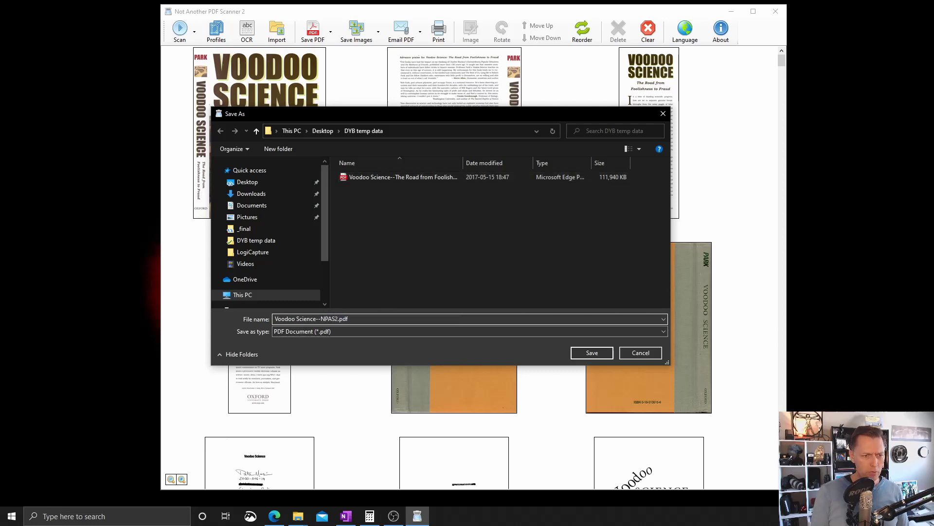
type(" OCR")
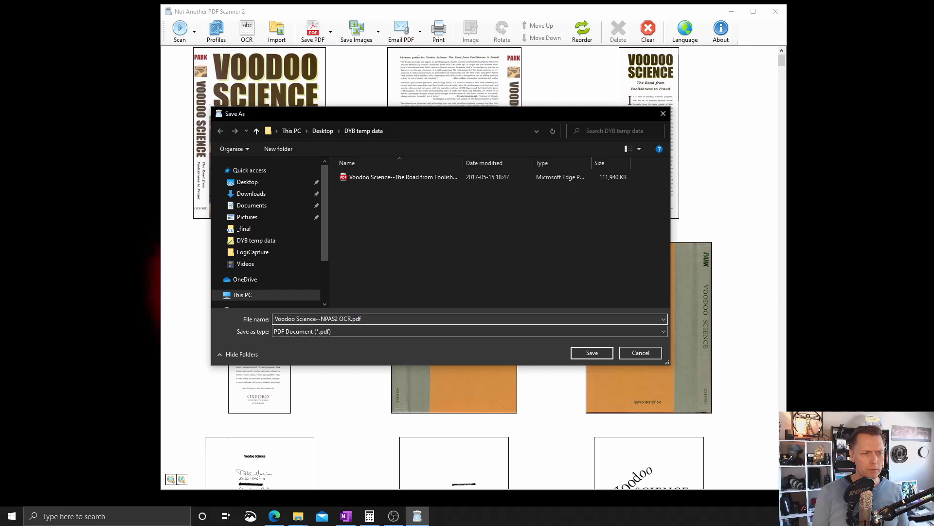
Save the OCR'd PDF and view it in DYB temp data at 124,213 KB.
left_click(576, 353)
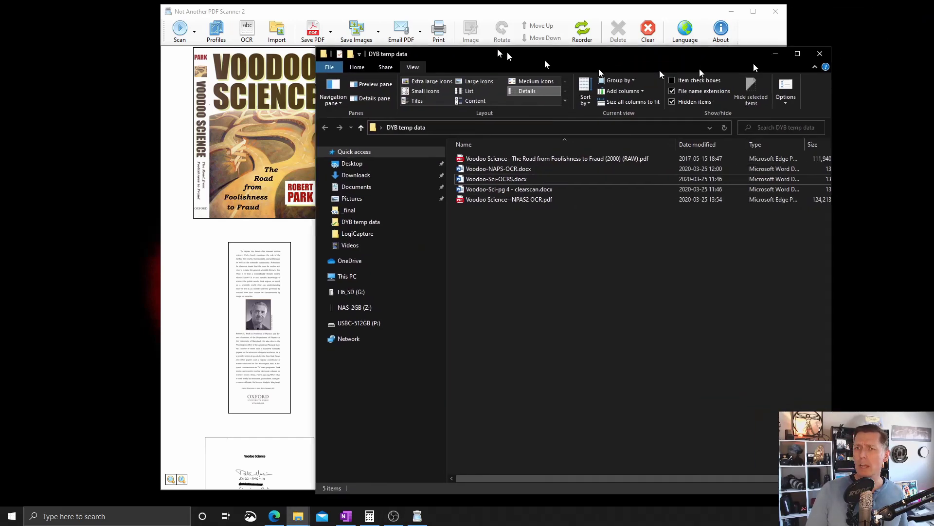
left_click_drag(506, 51, 353, 13)
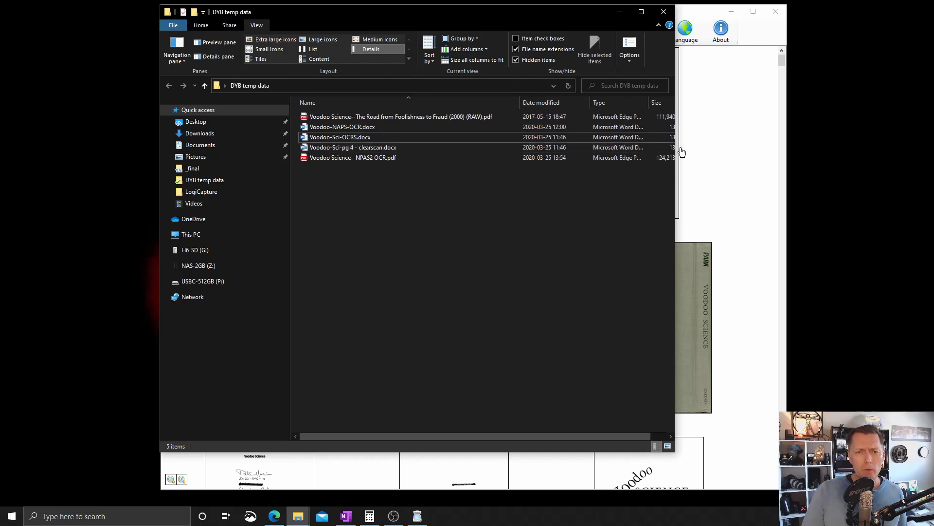
Widen the Explorer window and move the Size column next to Name.
left_click_drag(681, 152, 806, 146)
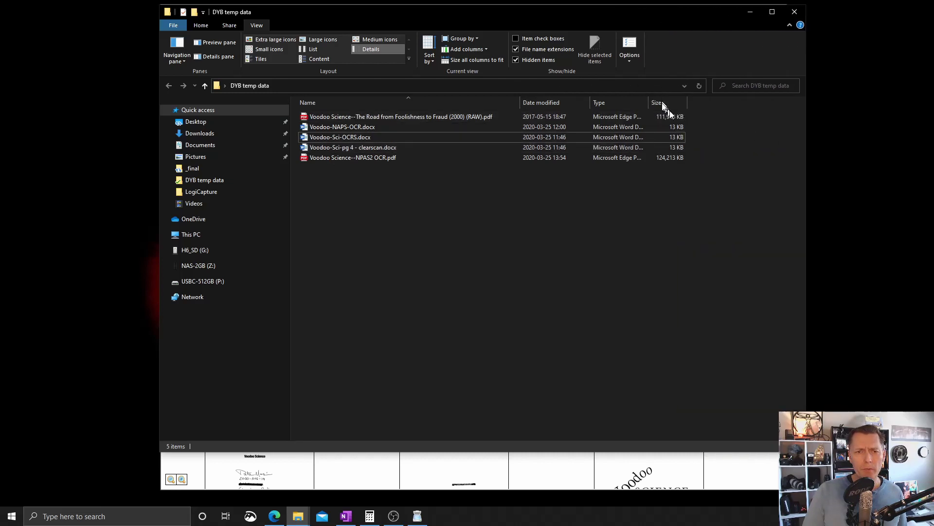
left_click_drag(669, 107, 536, 101)
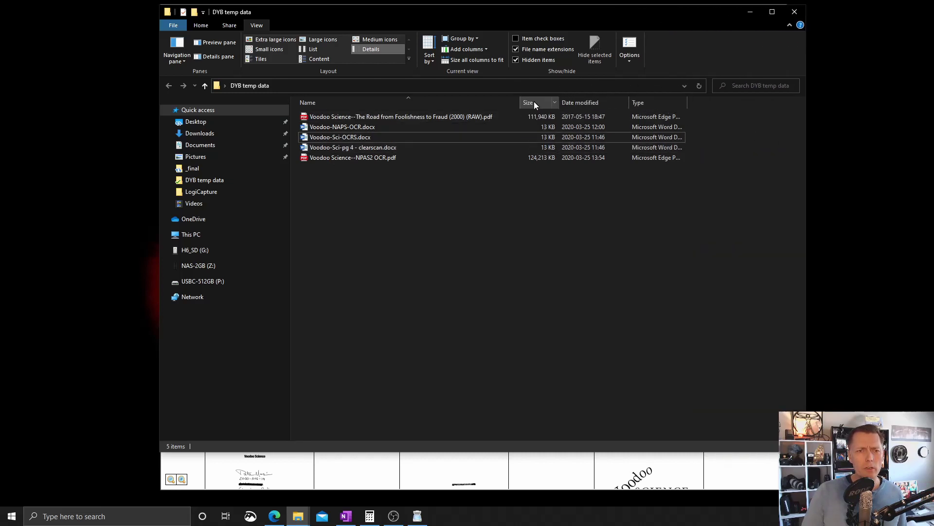
left_click(320, 117)
Delete the three Word documents, then compare the raw (109 MB) and OCR'd (121 MB) PDFs.
left_click(341, 127)
left_click(353, 148, "shift")
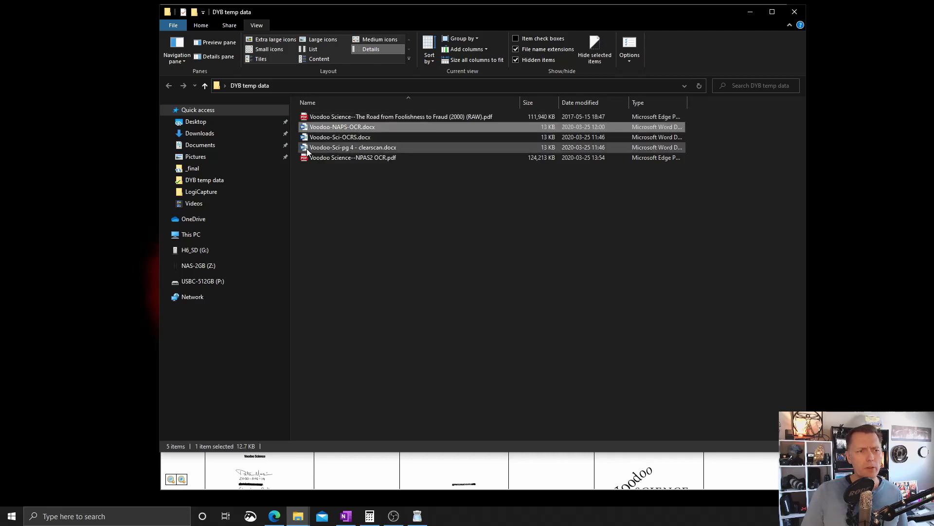
key("Delete")
left_click(478, 117)
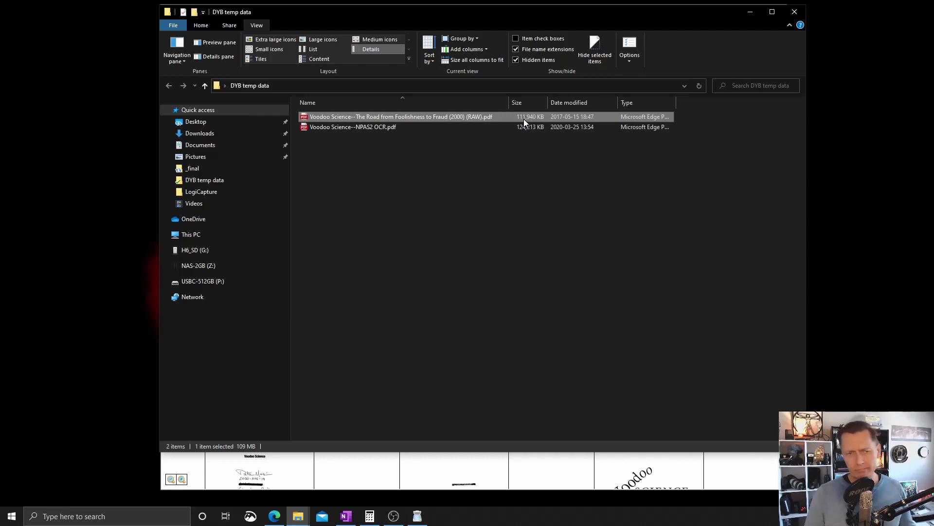
left_click(496, 127)
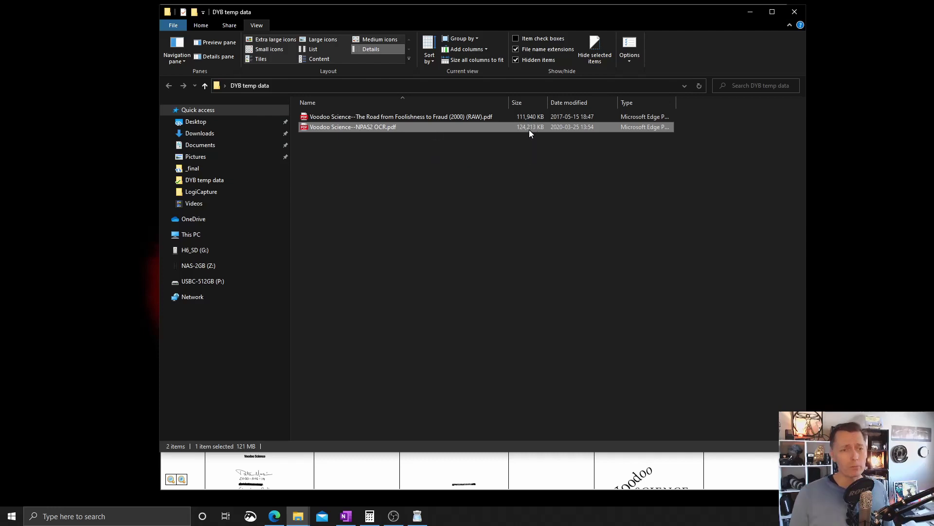
Compute 124/112 (about 1.107) in Calculator to compare the PDF sizes, then close it.
key("super")
type("calc")
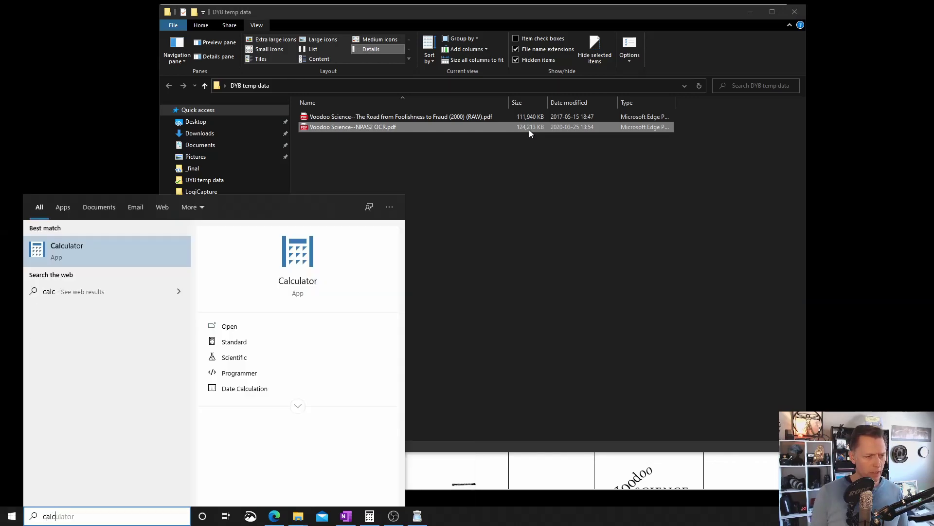
key("Return")
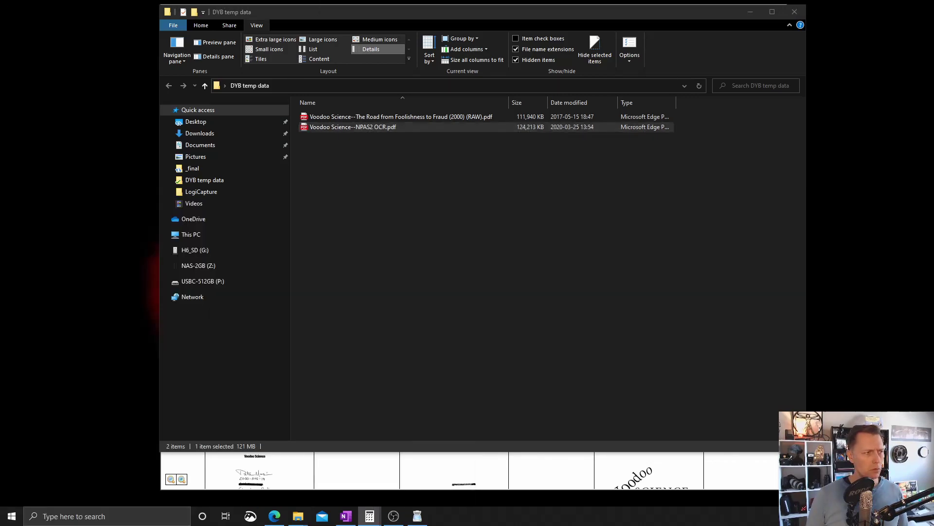
left_click_drag(365, 51, 442, 150)
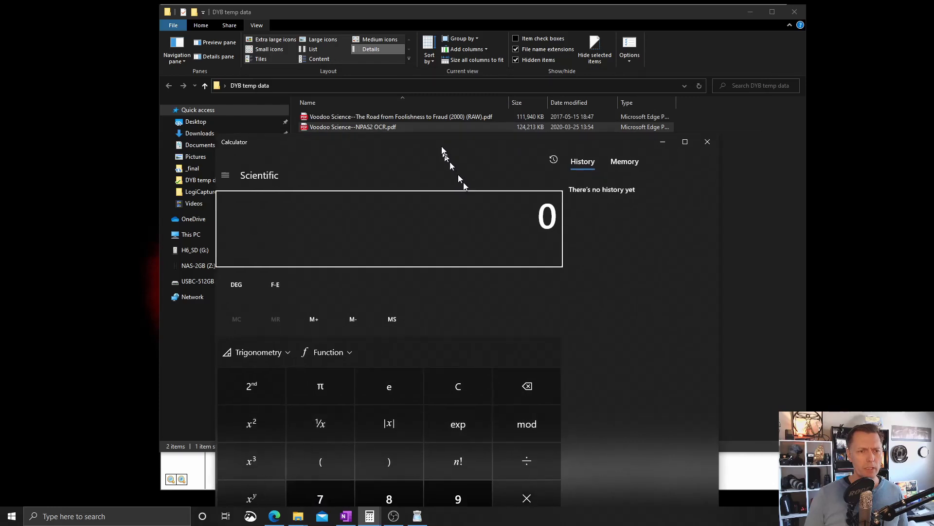
type("12")
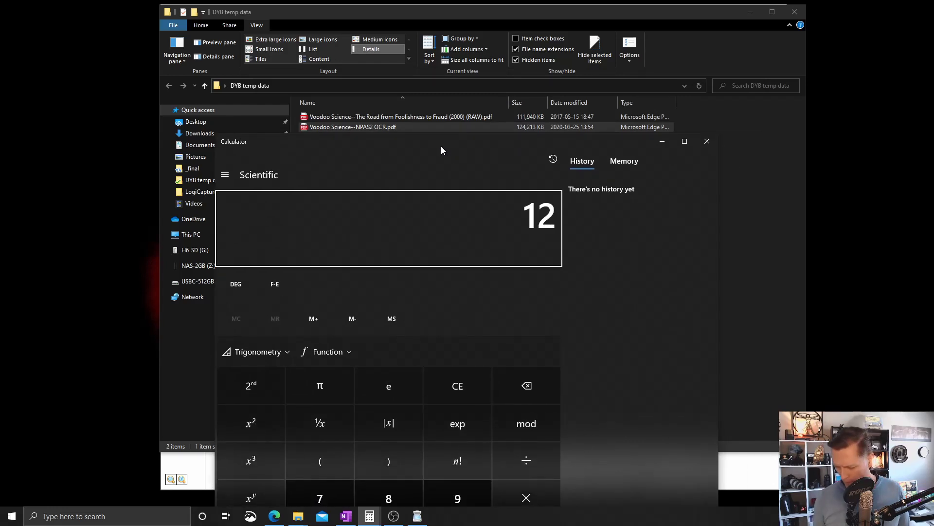
type("4/11")
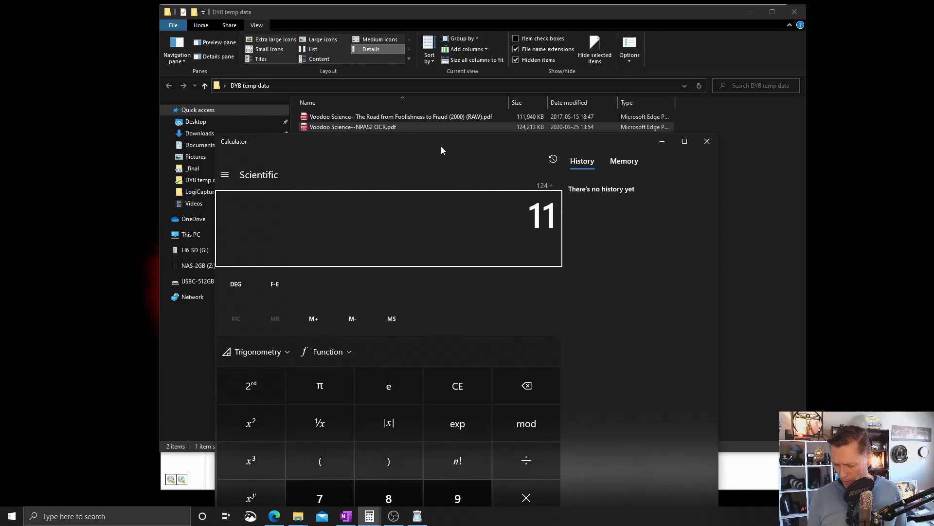
type("2")
key("Return")
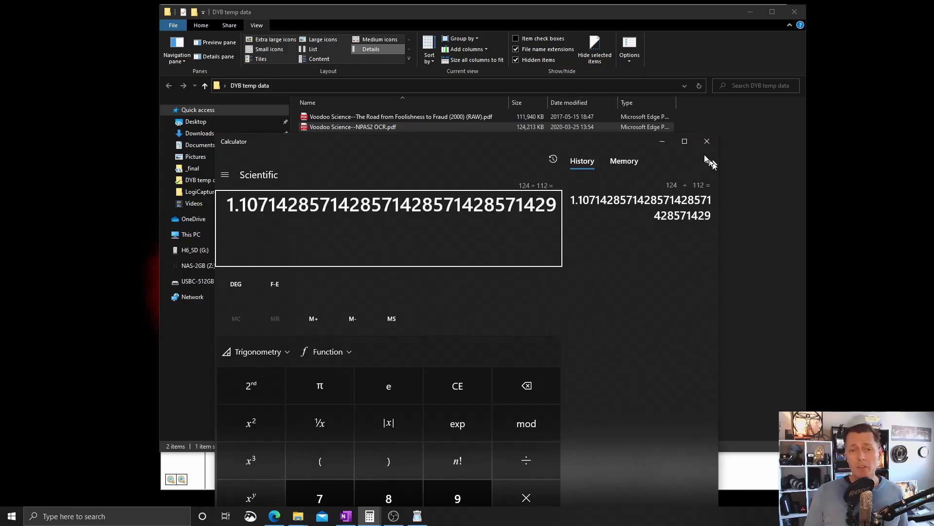
left_click(707, 142)
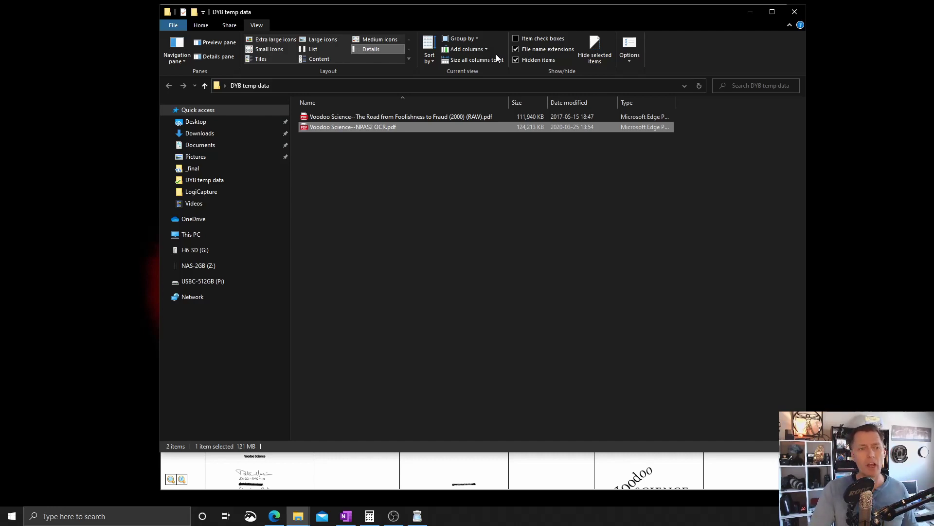
key("alt+Tab")
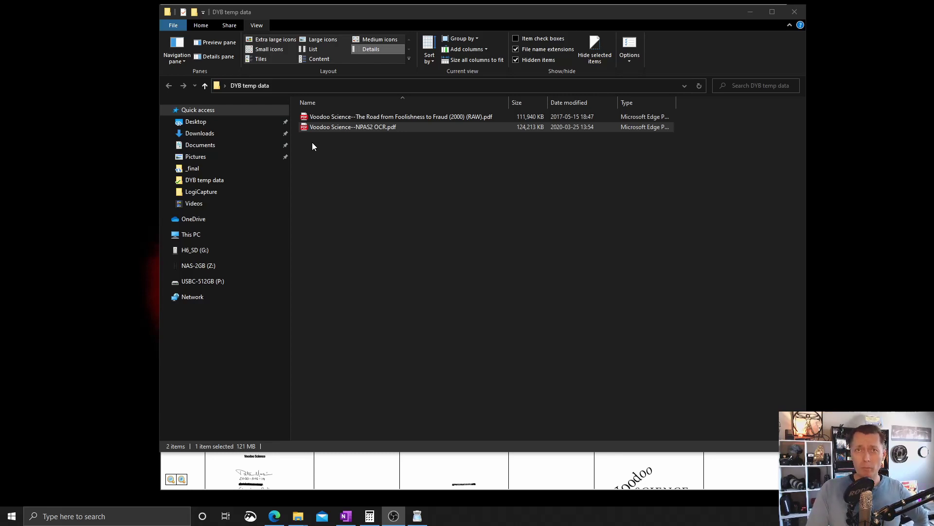
Open Voodoo Science--NPAS2 OCR.pdf in Edge and scroll to page 21.
double_click(305, 127)
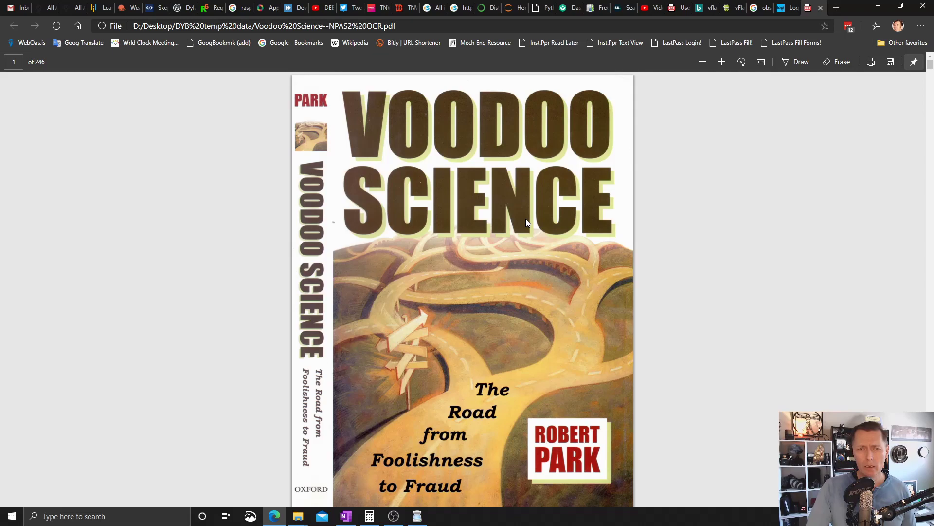
scroll(538, 260, "down", 15)
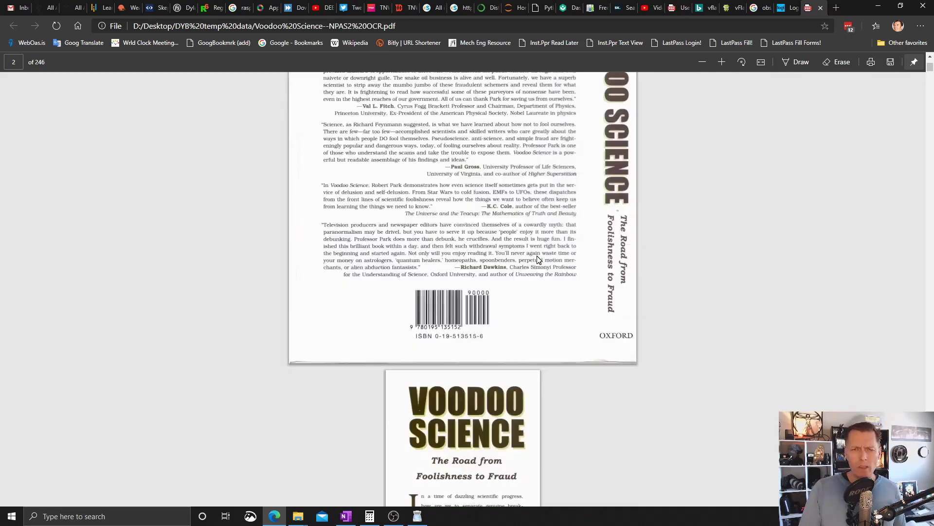
scroll(538, 260, "down", 20)
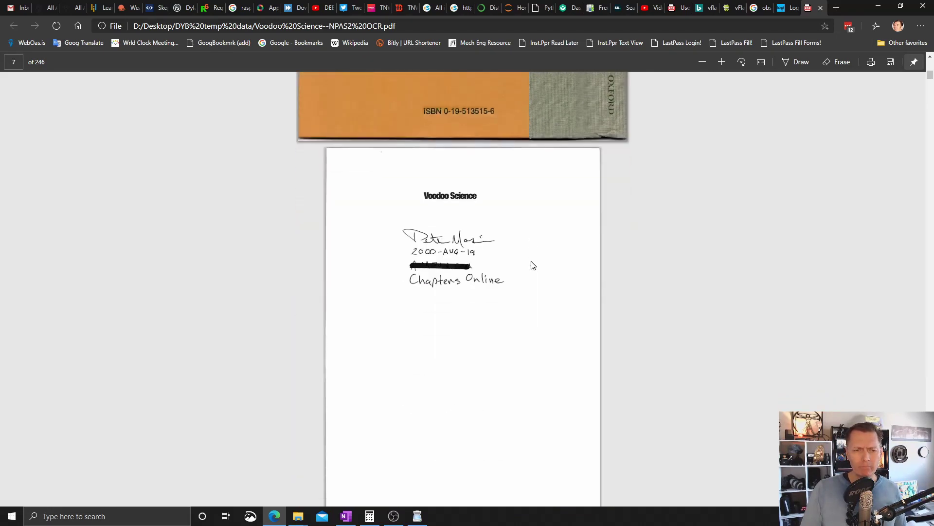
left_click_drag(930, 77, 931, 100)
scroll(370, 109, "down", 2)
left_click_drag(397, 106, 430, 165)
scroll(437, 201, "down", 2)
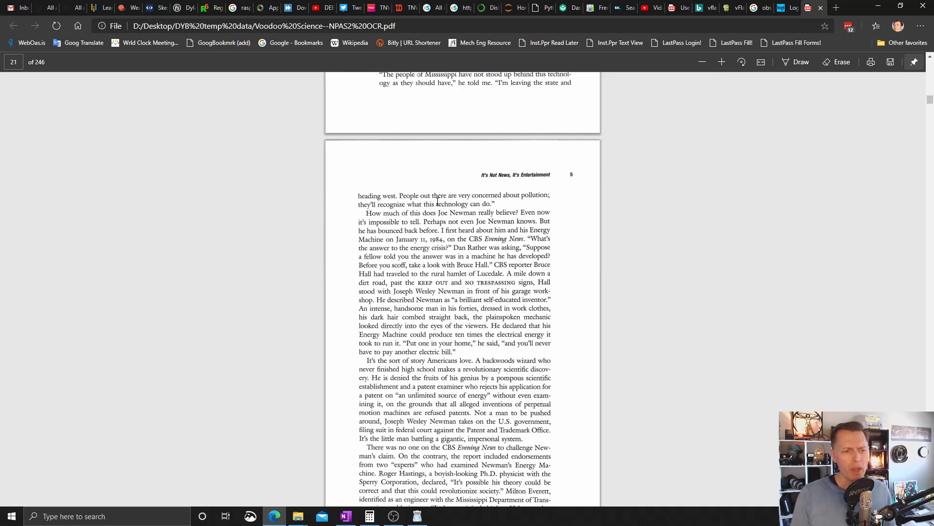
scroll(437, 200, "down", 1)
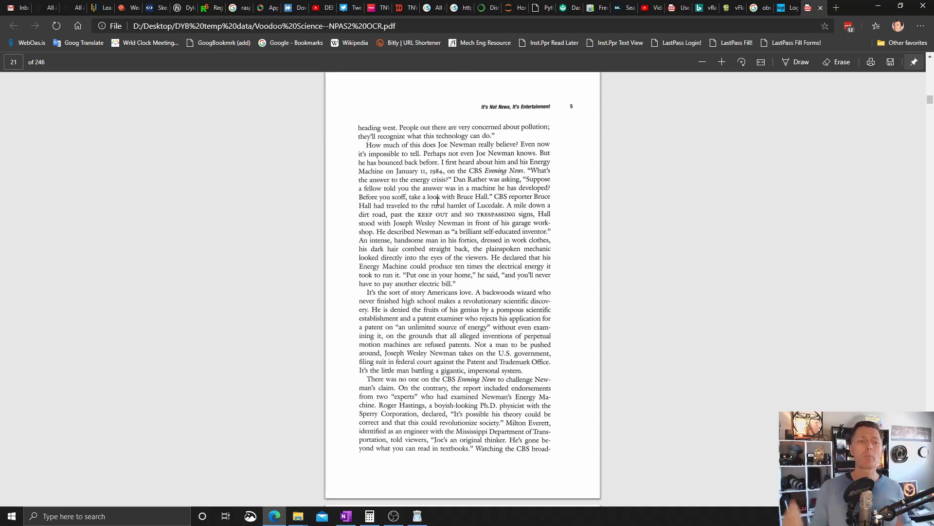
key("super")
scroll(418, 396, "down", 3)
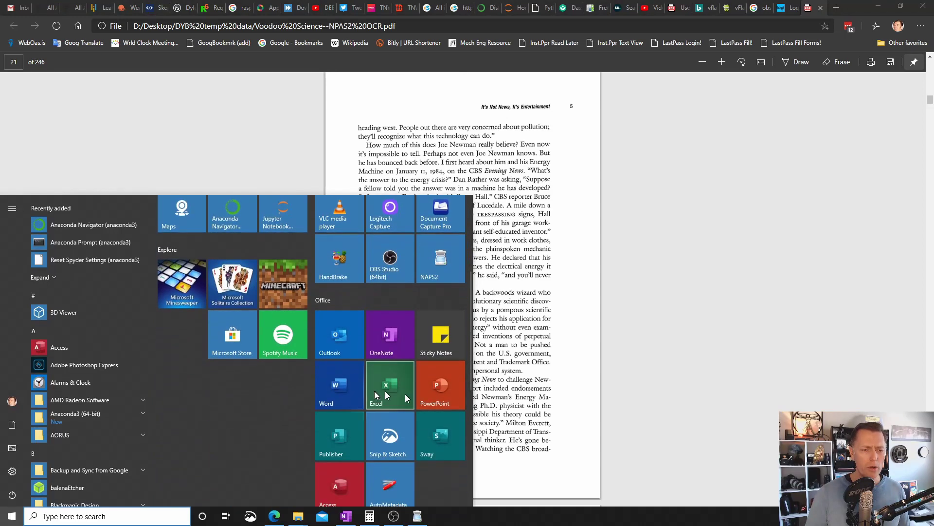
Create a blank Word document, then return to the OCR'd PDF in Edge.
left_click(343, 397)
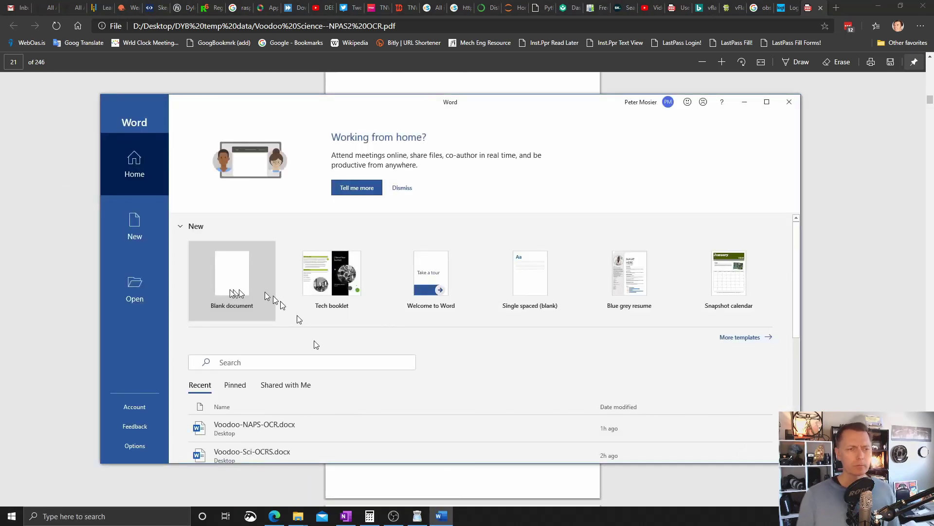
left_click(231, 293)
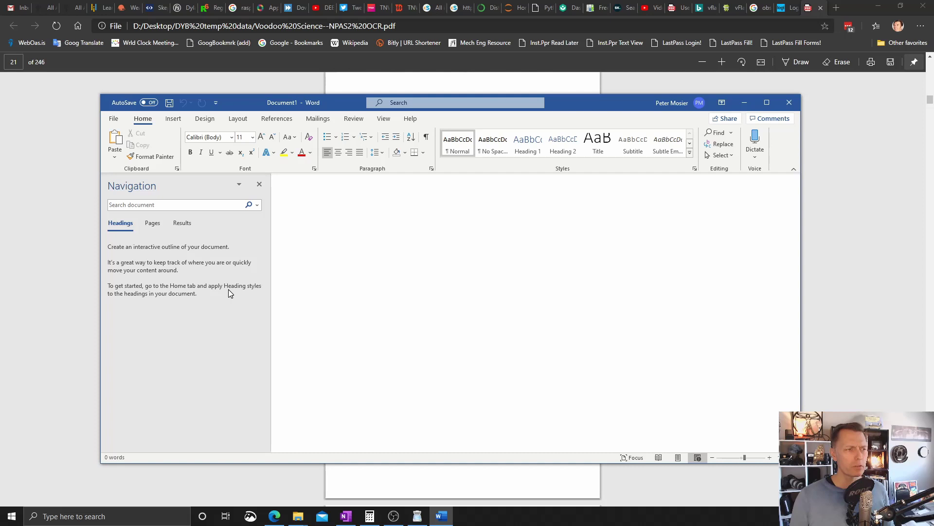
key("alt+Tab")
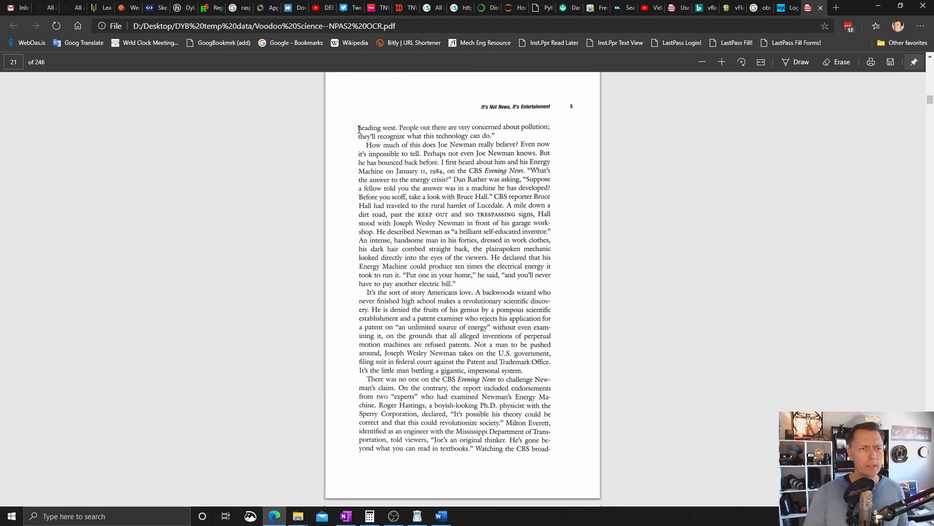
Select page 21's text from 'How much of this' to the page bottom, then switch to Word.
left_click_drag(358, 127, 554, 456)
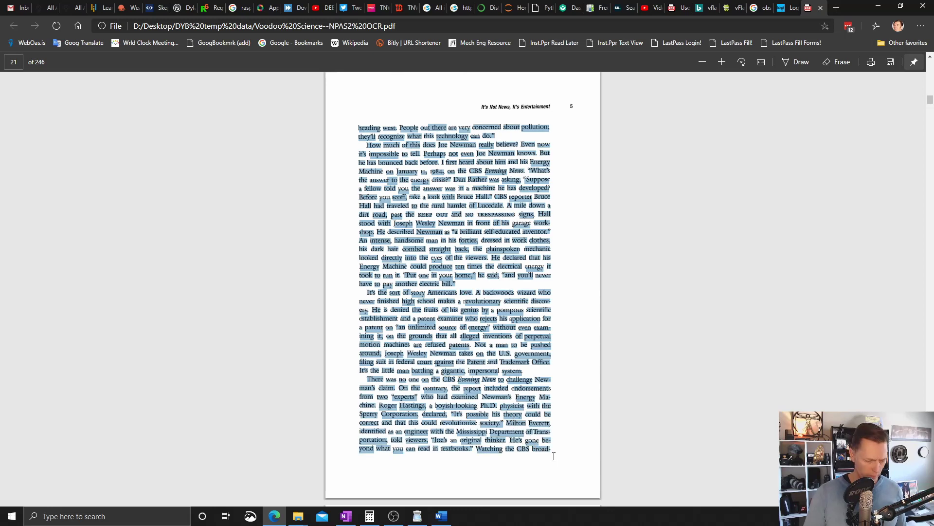
left_click(494, 441)
left_click_drag(473, 449, 460, 413)
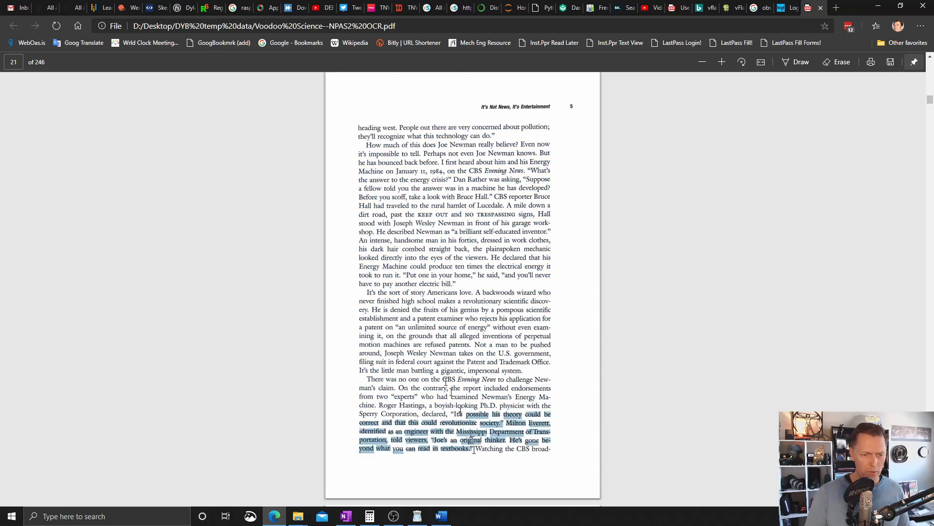
left_click_drag(446, 381, 370, 148)
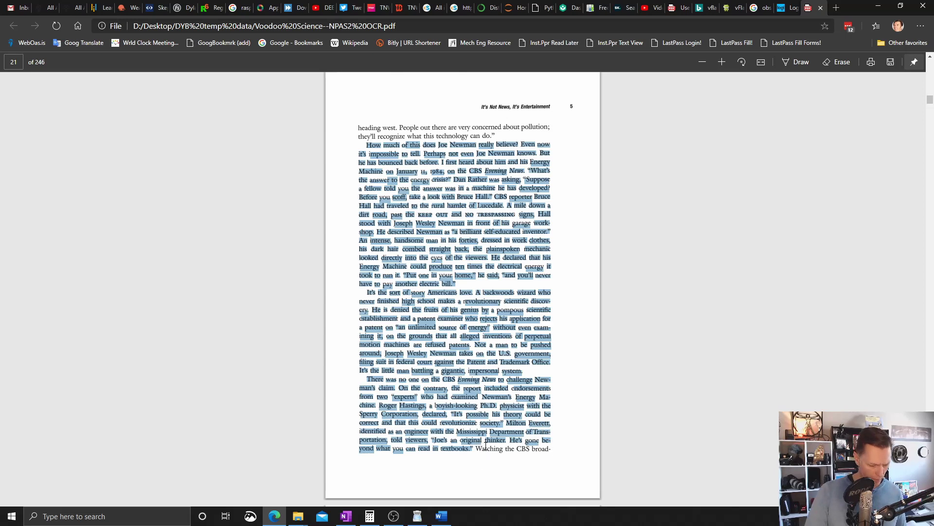
key("alt+Tab")
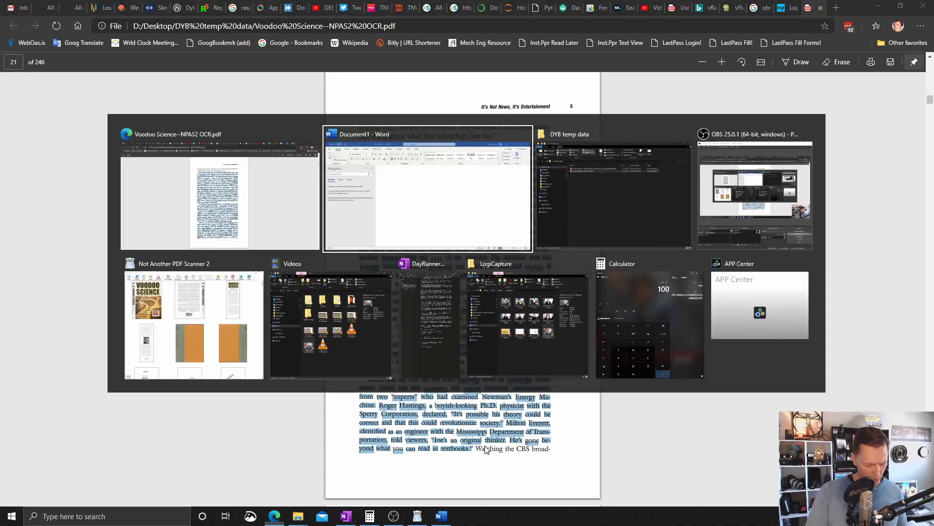
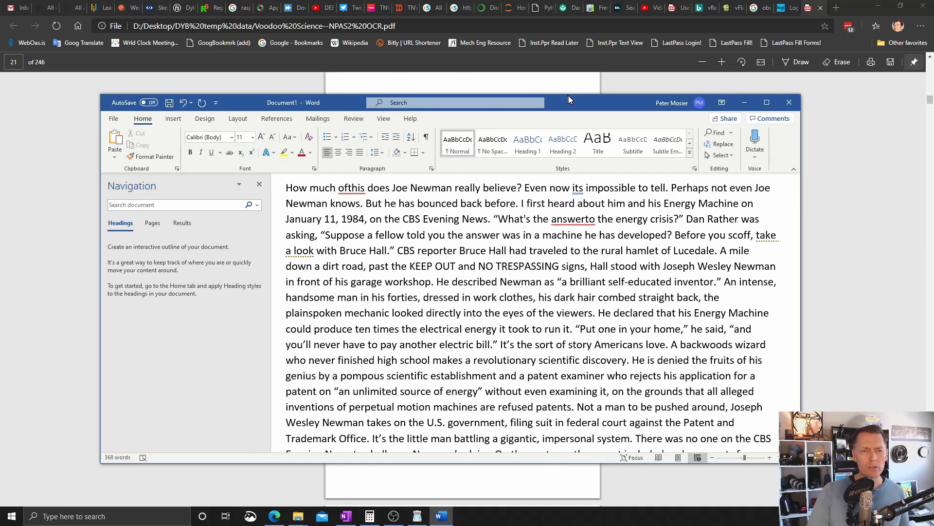
Maximize Word and highlight the run-together OCR errors 'ofthis' and 'answerto'.
double_click(568, 97)
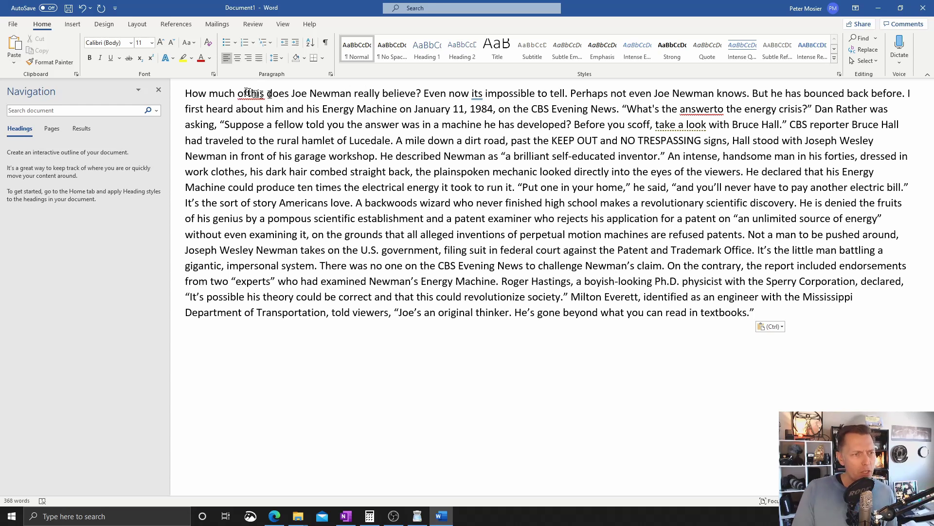
double_click(259, 94)
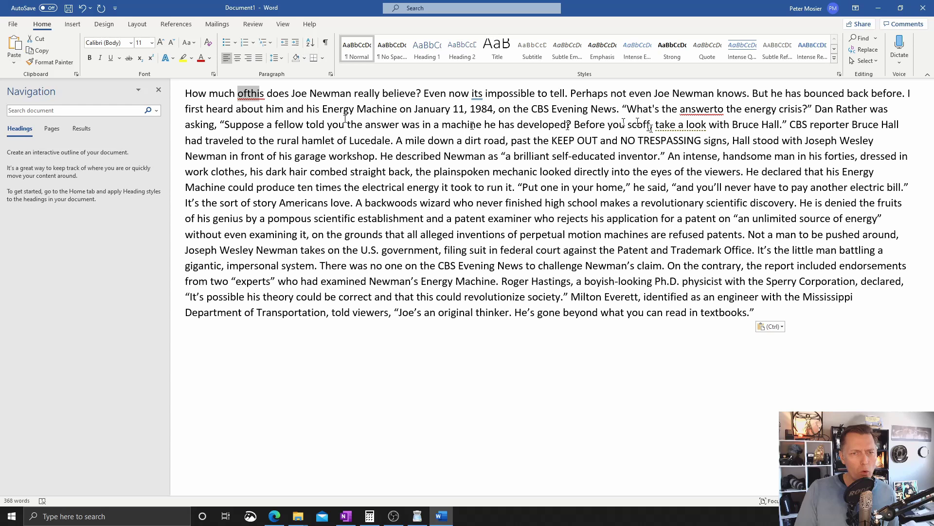
left_click_drag(681, 111, 730, 111)
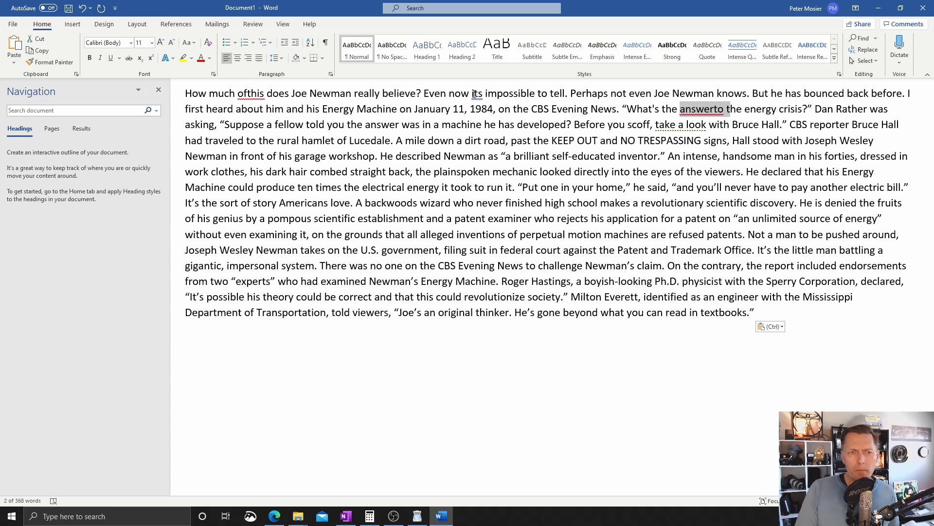
key("alt+Tab")
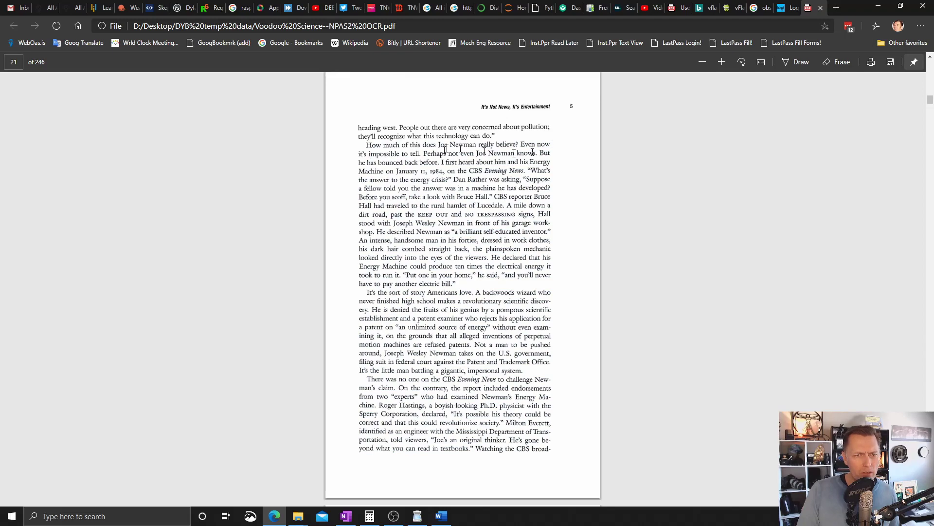
Zoom in on page 5's original passage in the PDF to compare it against the OCR text.
scroll(364, 157, "up", 4)
scroll(367, 170, "down", 5)
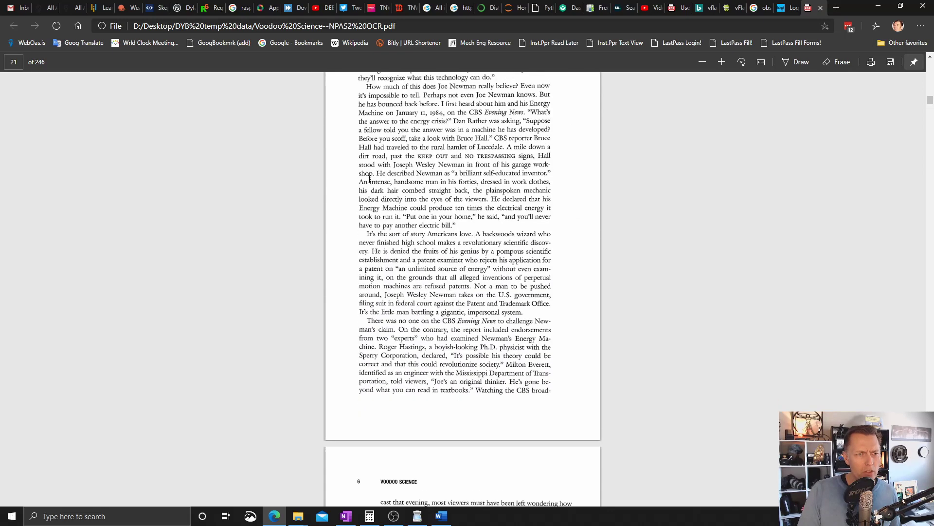
scroll(373, 170, "up", 2)
scroll(380, 160, "up", 3, "ctrl")
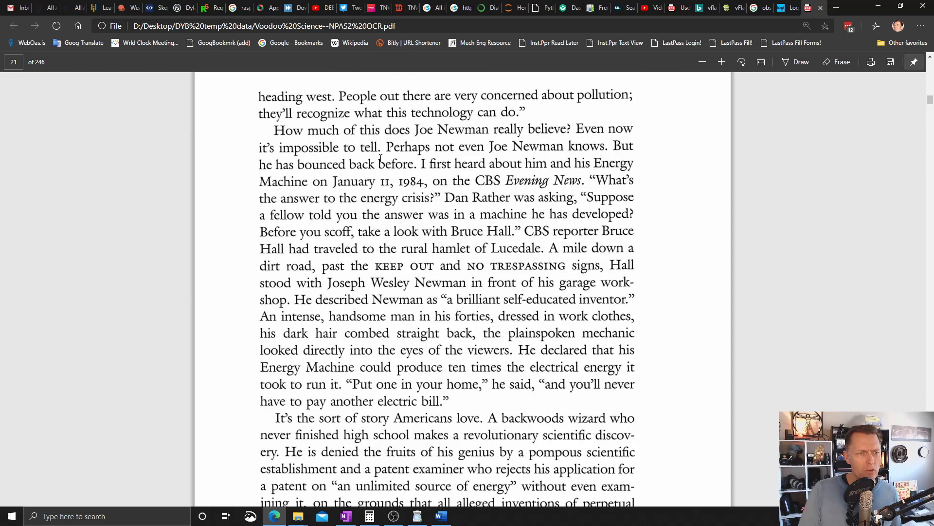
scroll(381, 158, "up", 1, "ctrl")
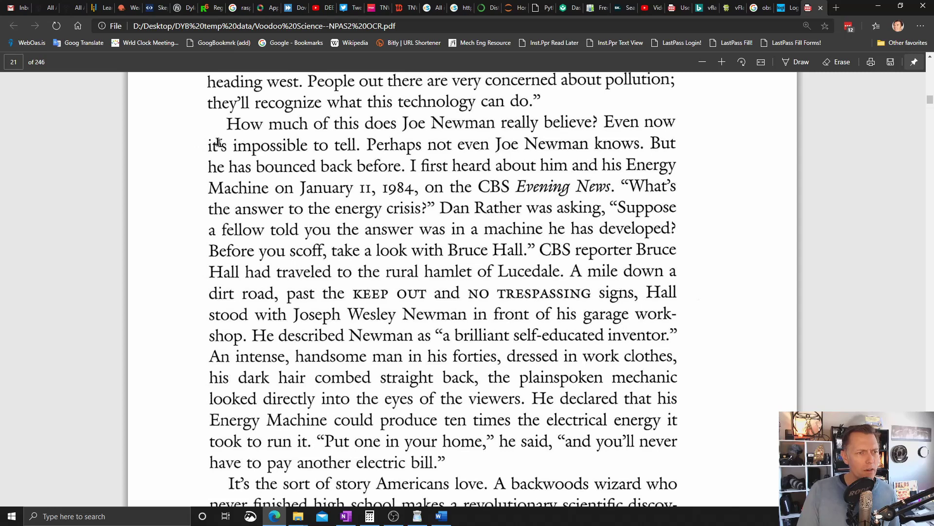
key("alt+Tab")
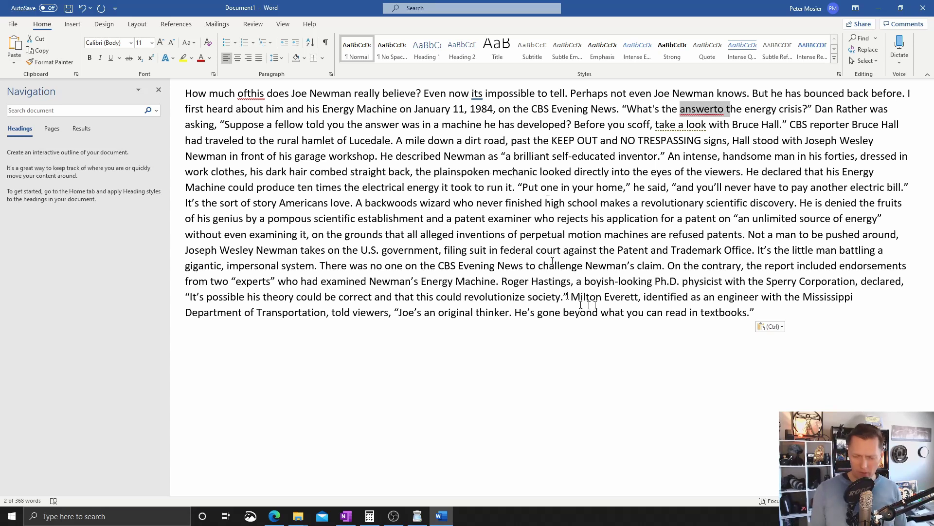
Save the document as NAPS2 OCR pg5.docx in Desktop > DYB temp data.
left_click(482, 387)
key("ctrl+s")
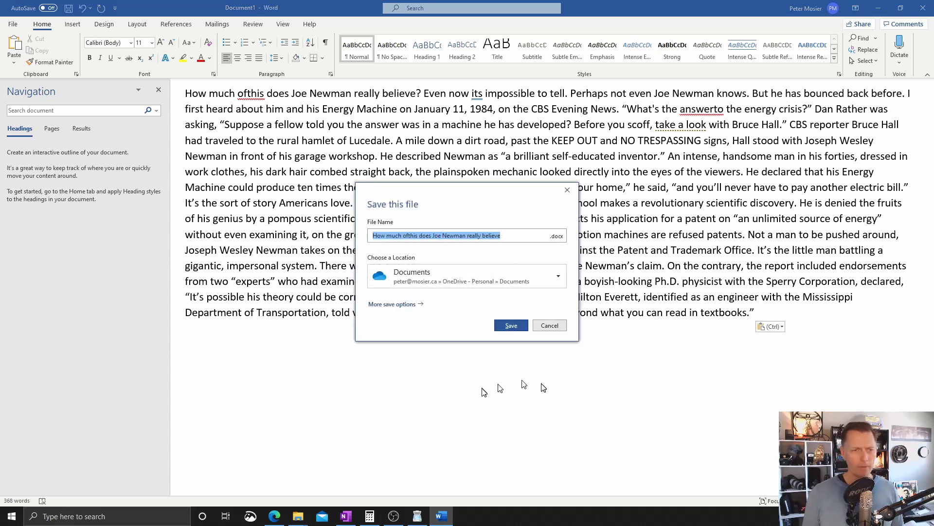
left_click(547, 267)
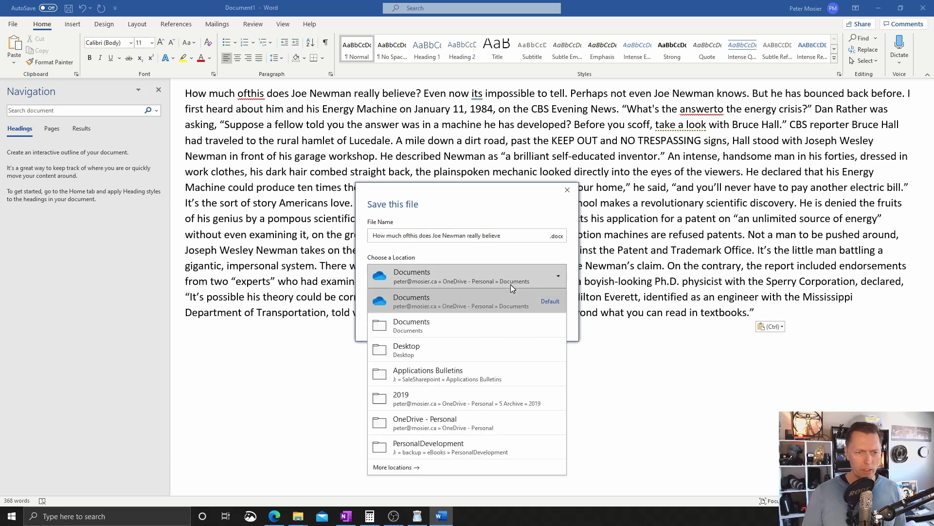
left_click(442, 345)
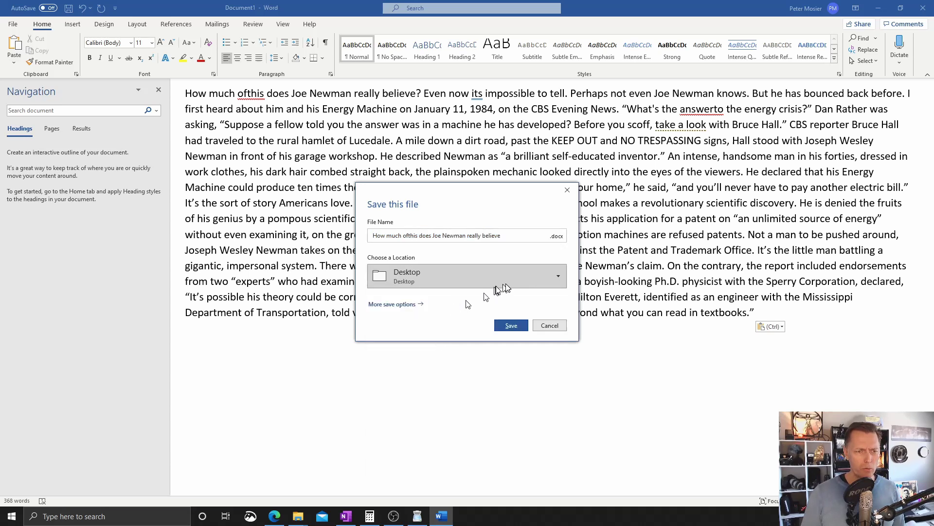
left_click(400, 304)
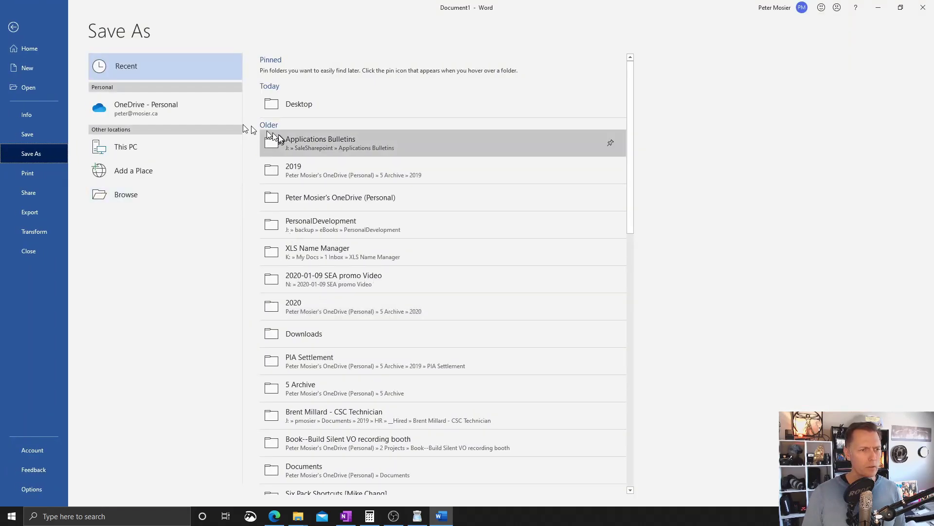
left_click(278, 107)
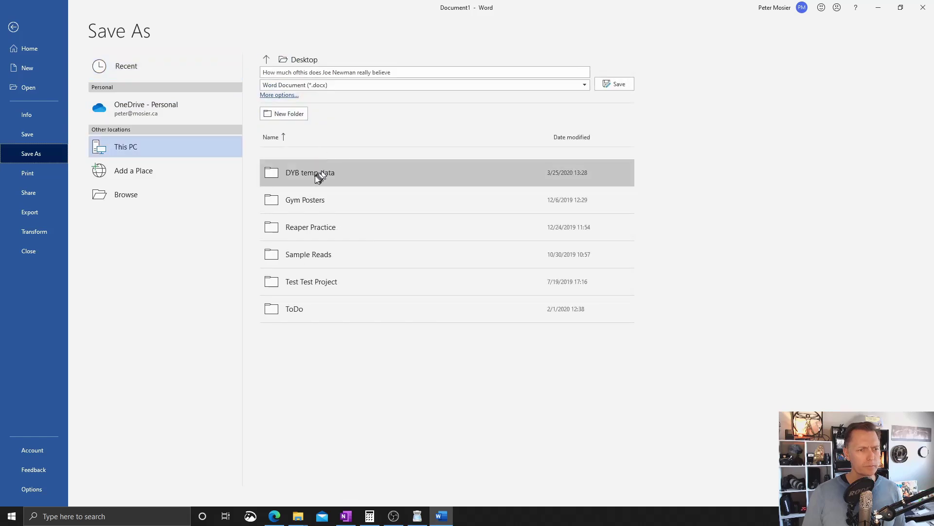
left_click(267, 177)
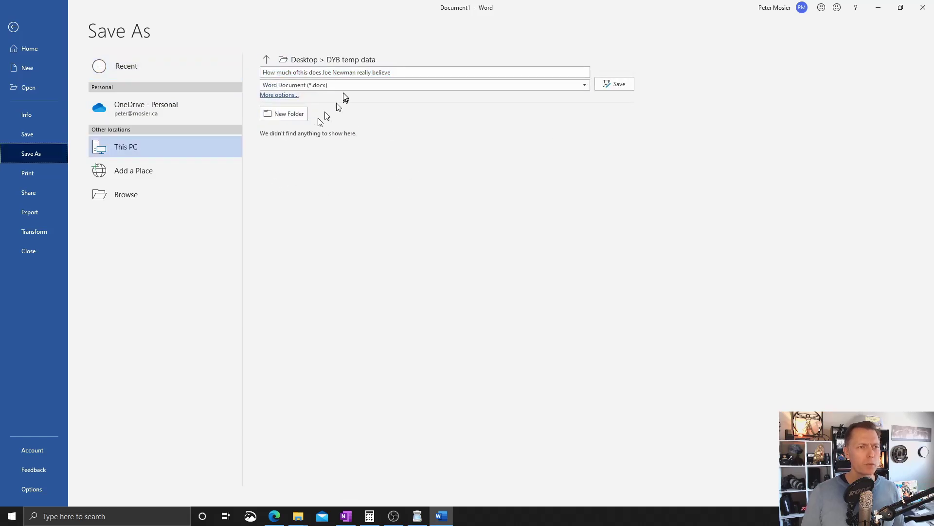
left_click(393, 72)
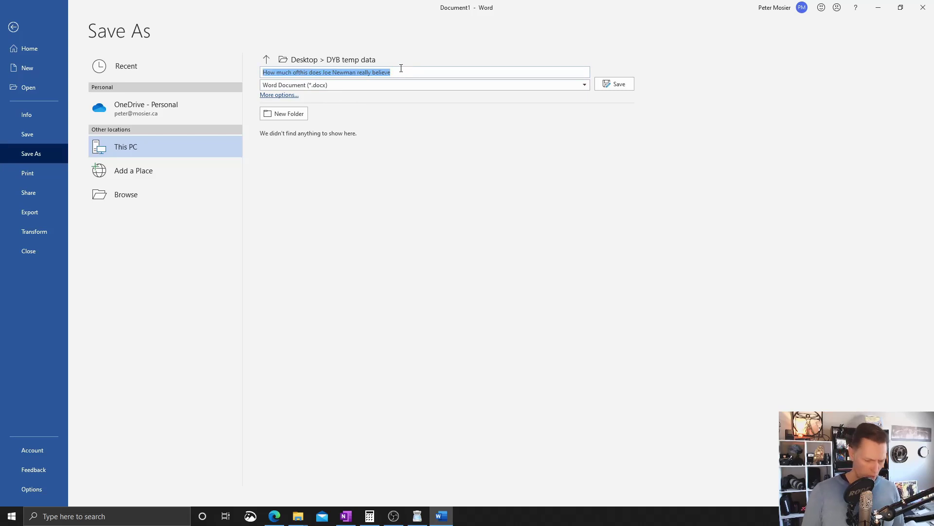
type("NAPS2")
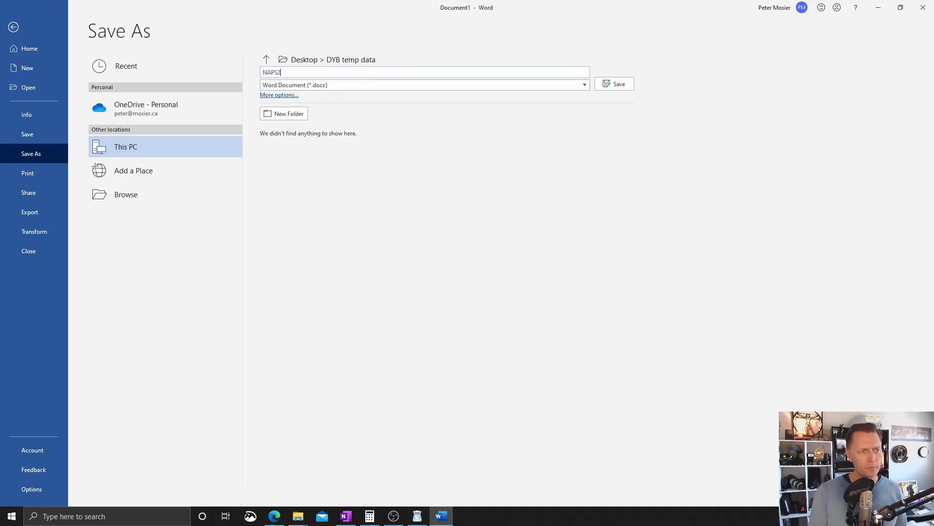
type(" OCR")
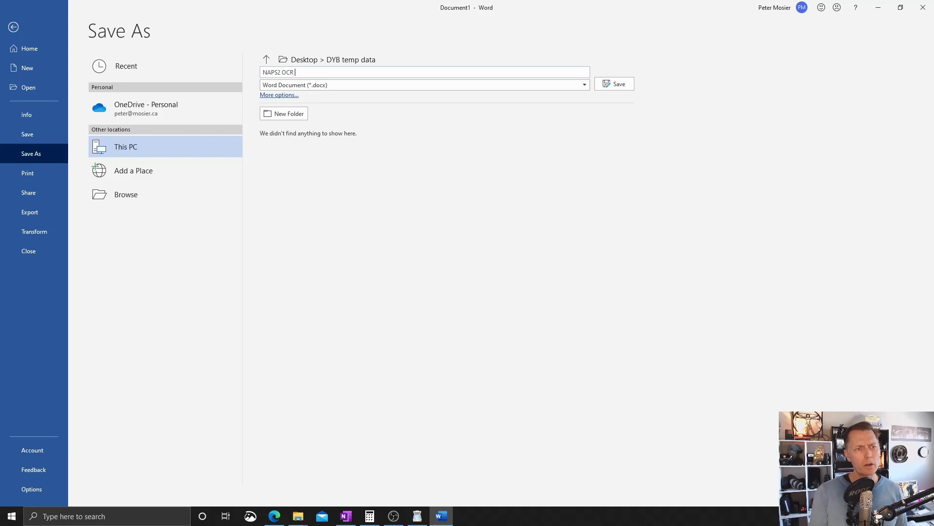
type("og5")
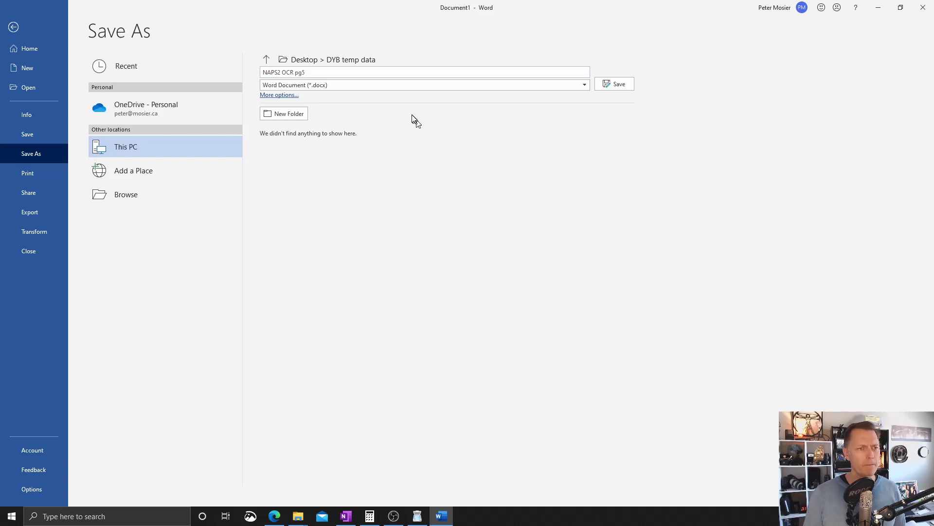
left_click(609, 84)
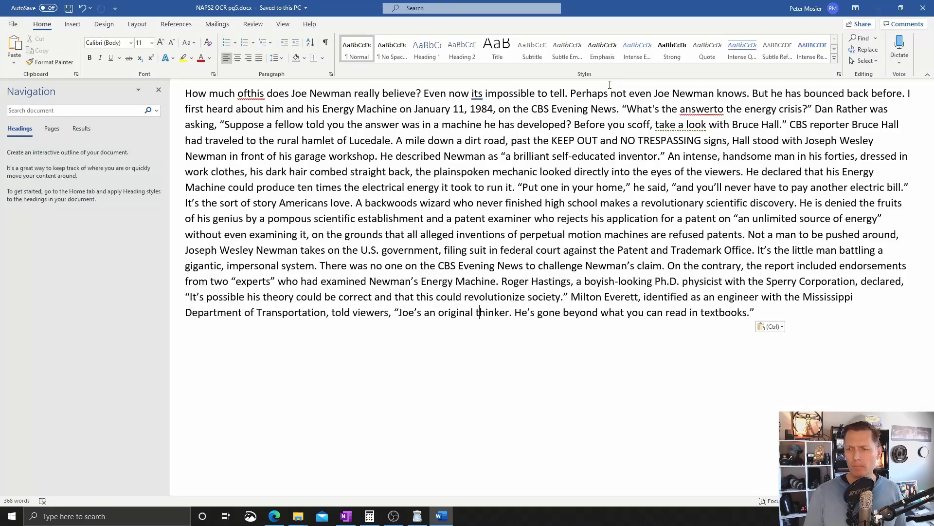
mouse_move(297, 518)
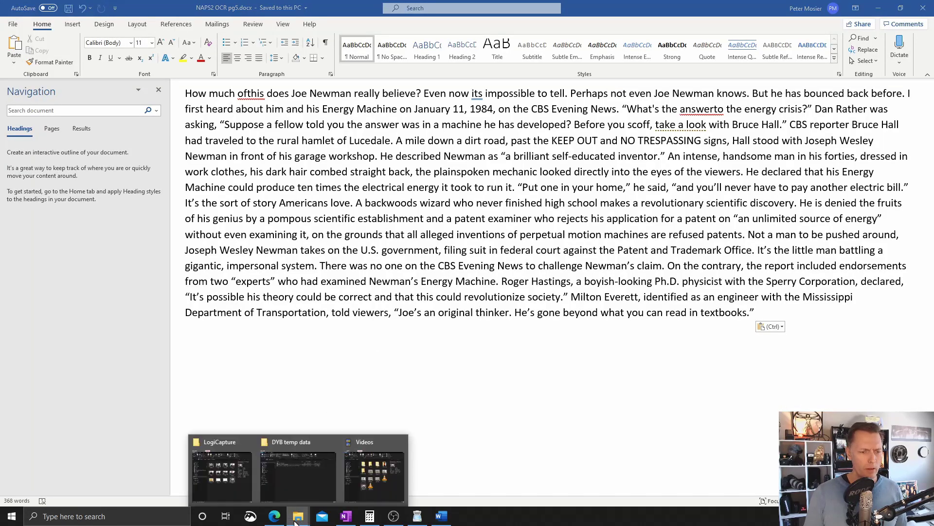
left_click(286, 485)
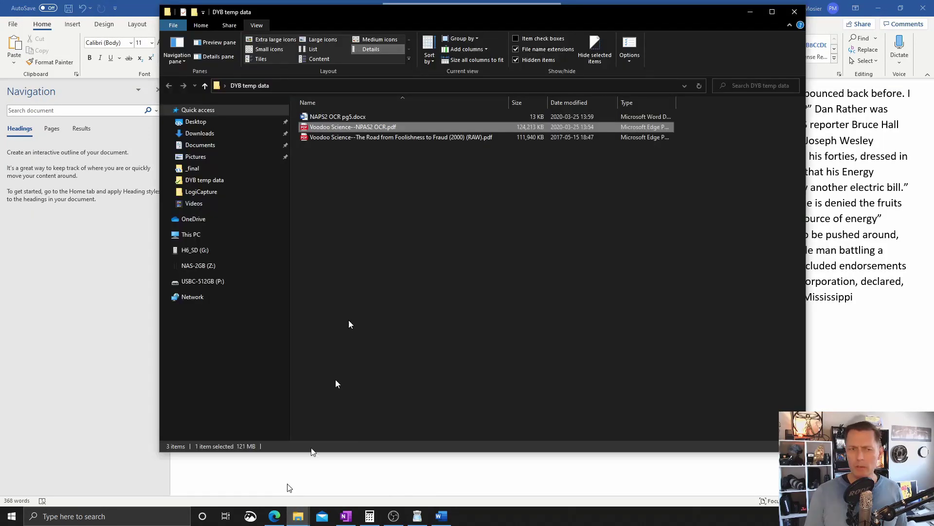
left_click(314, 121)
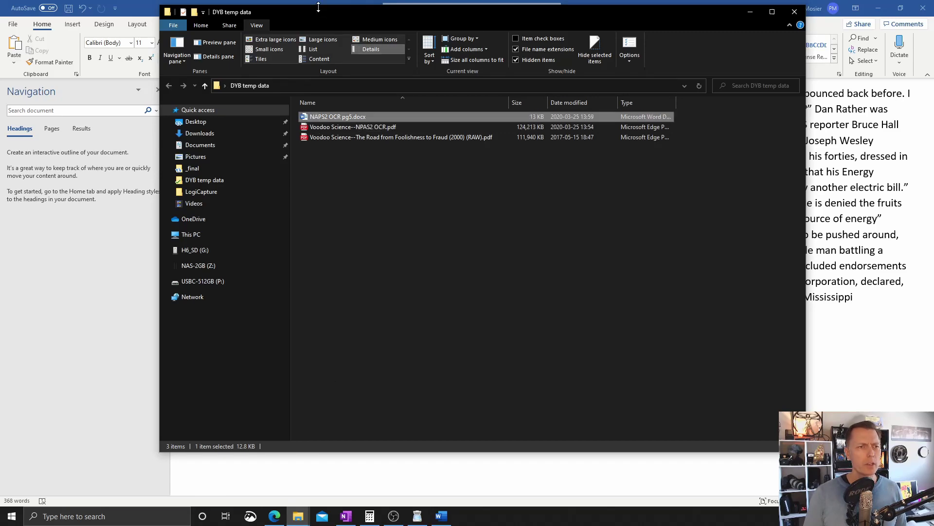
left_click_drag(322, 15, 322, 61)
mouse_move(380, 63)
left_mouse_down()
mouse_move(669, 56)
mouse_move(932, 22)
mouse_move(867, 135)
mouse_move(381, 82)
left_mouse_up()
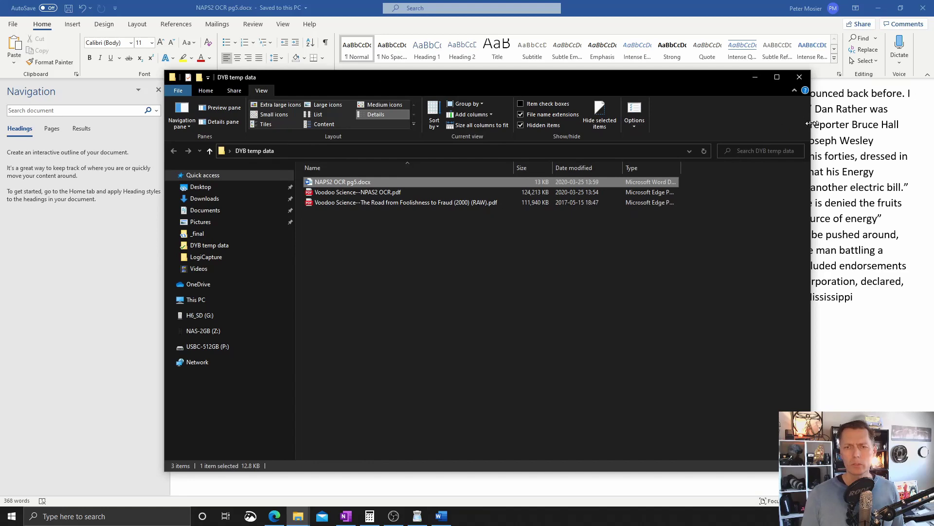
left_click_drag(812, 128, 562, 128)
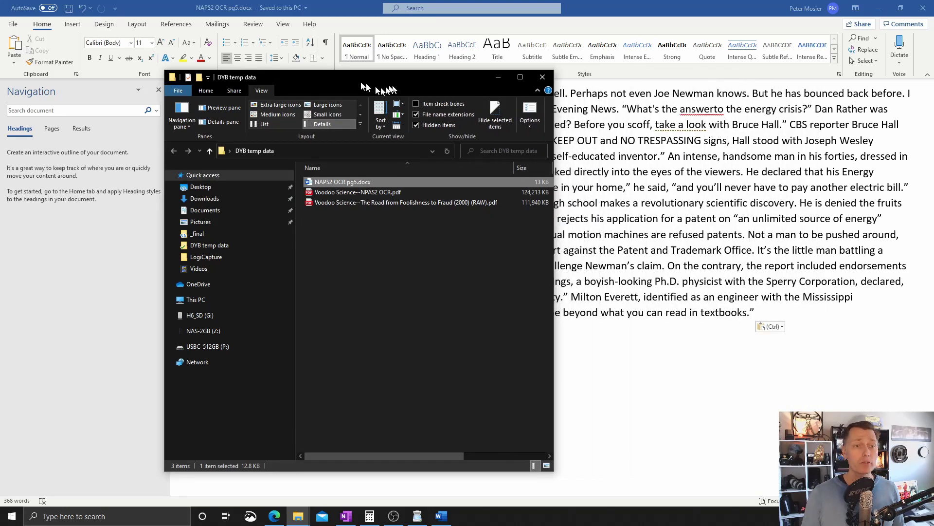
left_click_drag(366, 83, 933, 92)
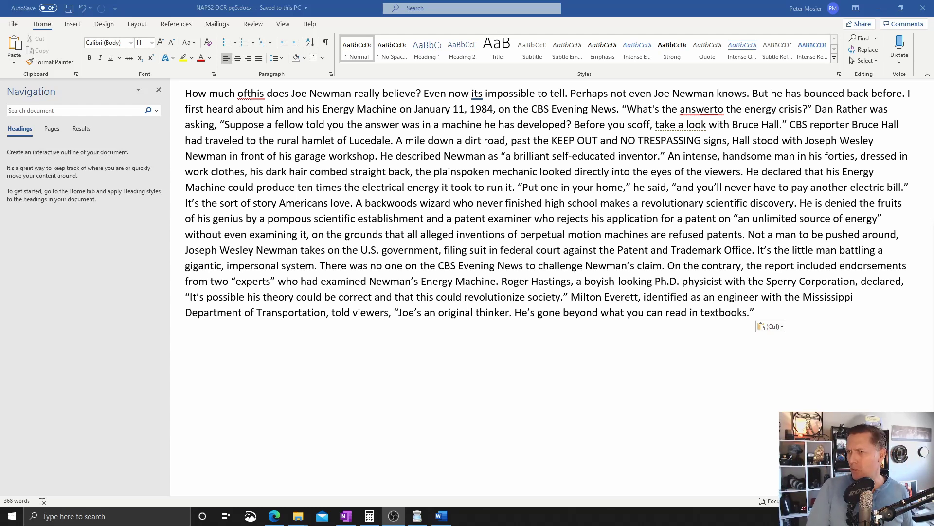
Widen DYB temp data to show Date modified and Type, then open Voodoo Science (2000) OCRS.pdf.
key("alt+Tab")
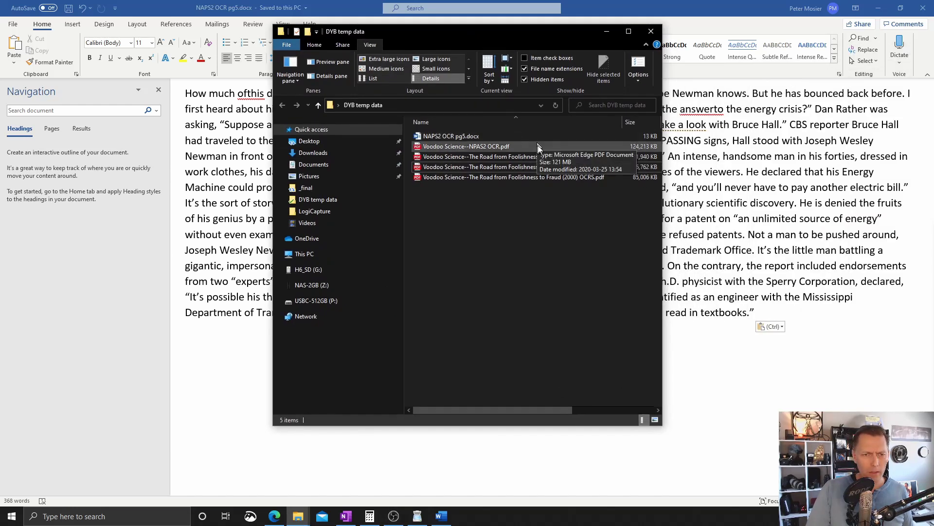
left_click(411, 177)
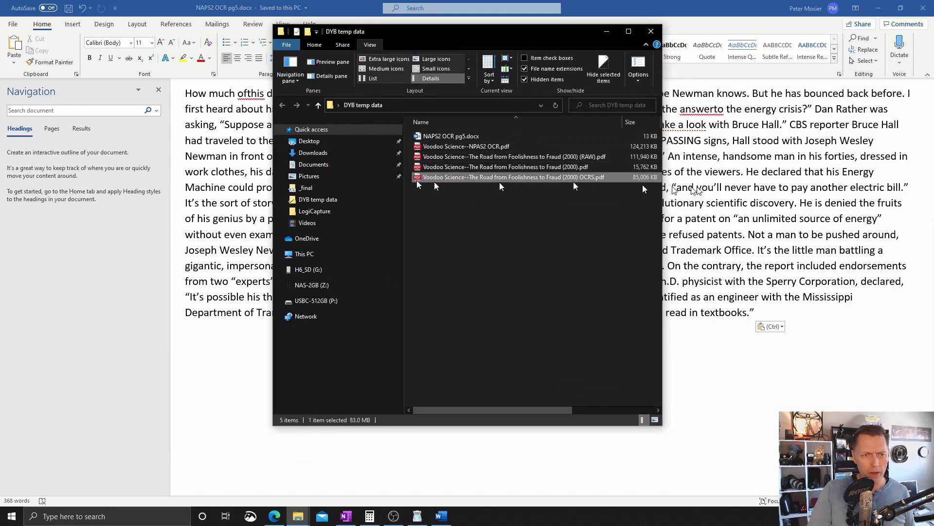
left_click_drag(661, 196, 792, 195)
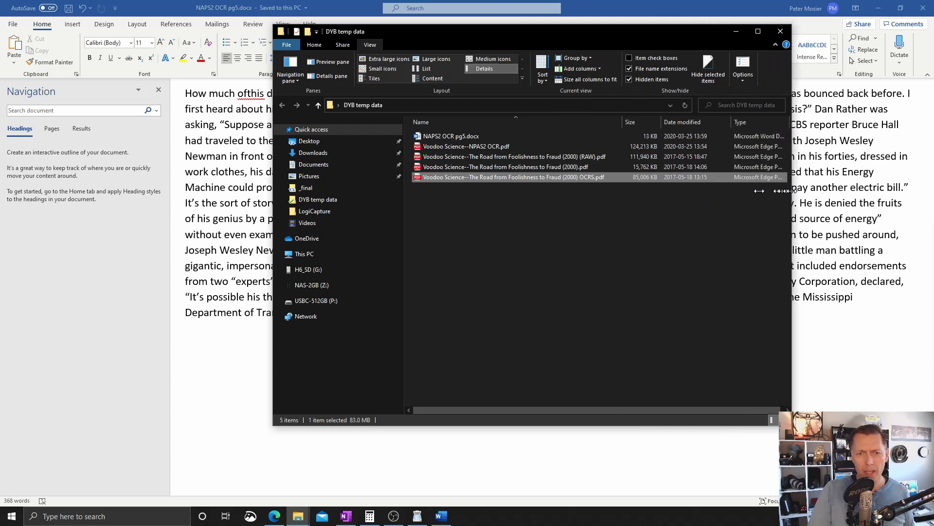
left_click(421, 148)
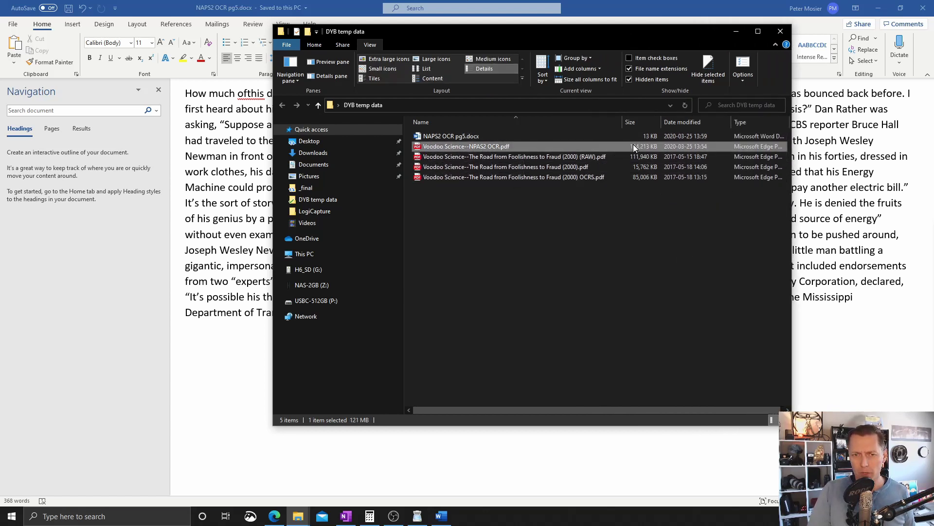
left_click(626, 159)
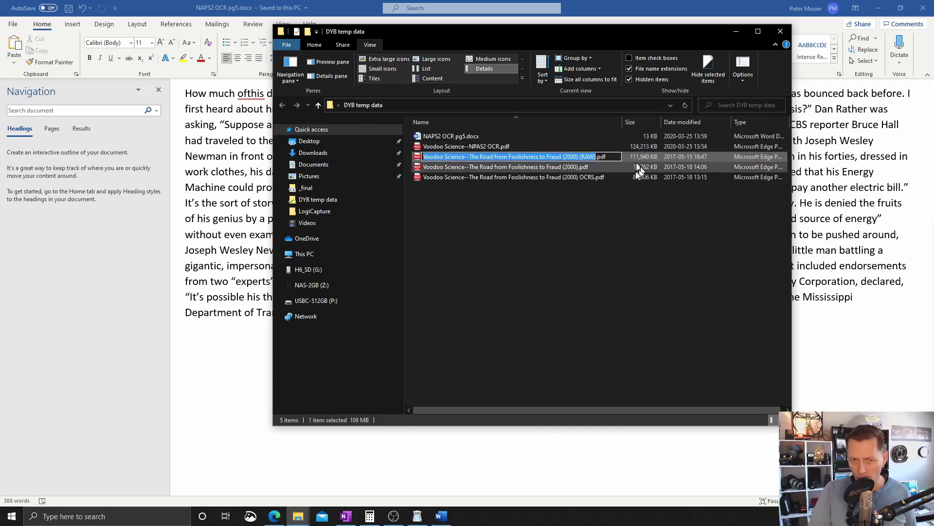
left_click(612, 178)
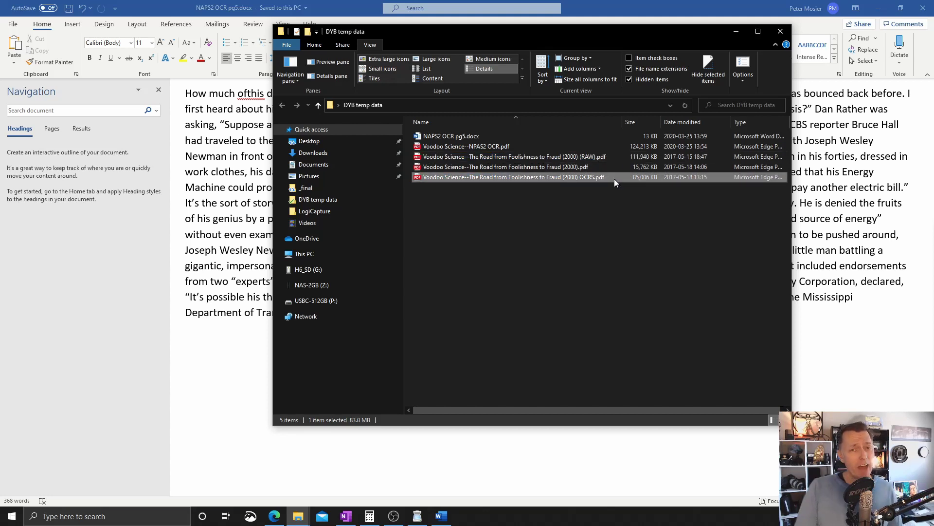
double_click(416, 176)
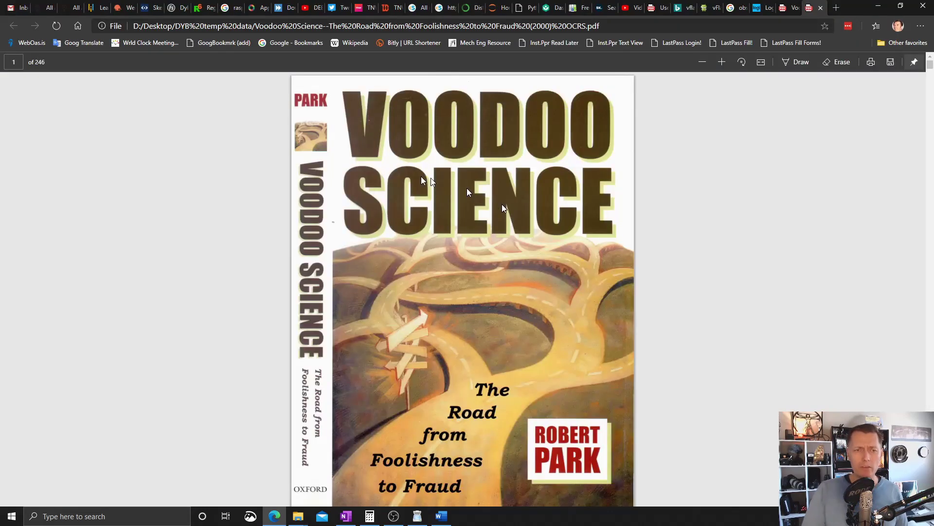
Select page 5's Joe Newman passage from 'How much of this' to 'textbooks.'.
scroll(751, 195, "down", 15)
scroll(748, 200, "down", 20)
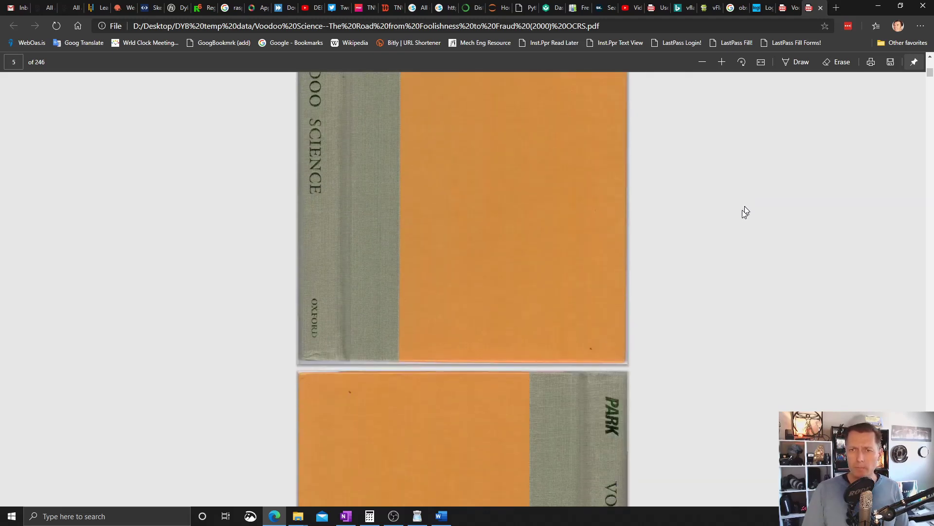
scroll(740, 216, "down", 20)
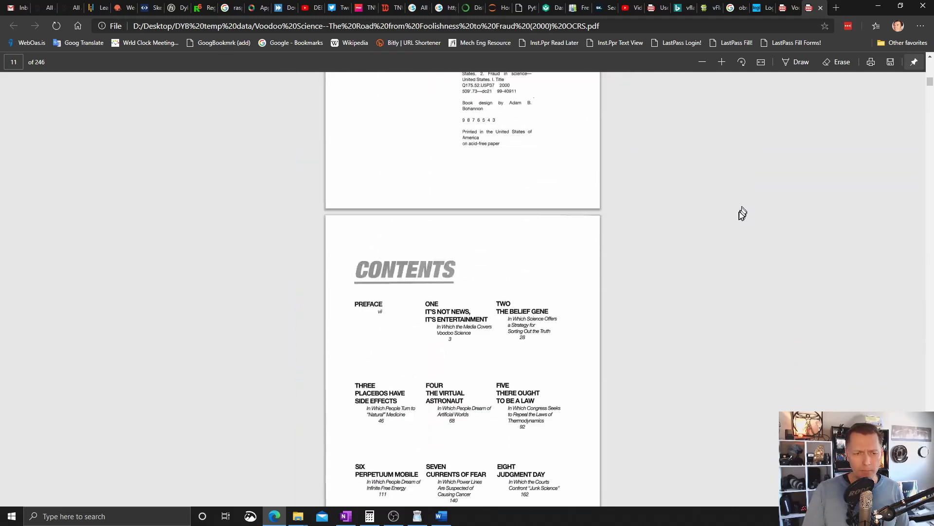
scroll(738, 214, "down", 15)
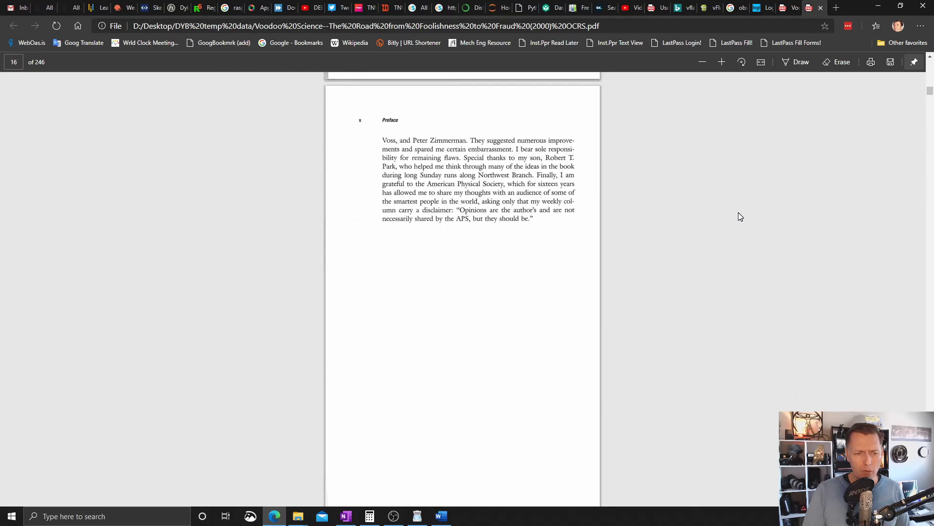
scroll(736, 221, "down", 15)
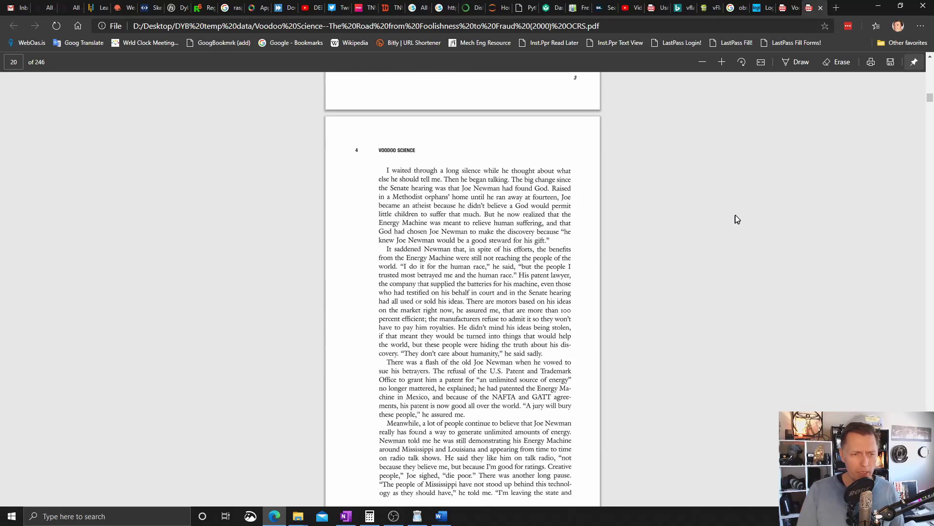
scroll(734, 215, "up", 6)
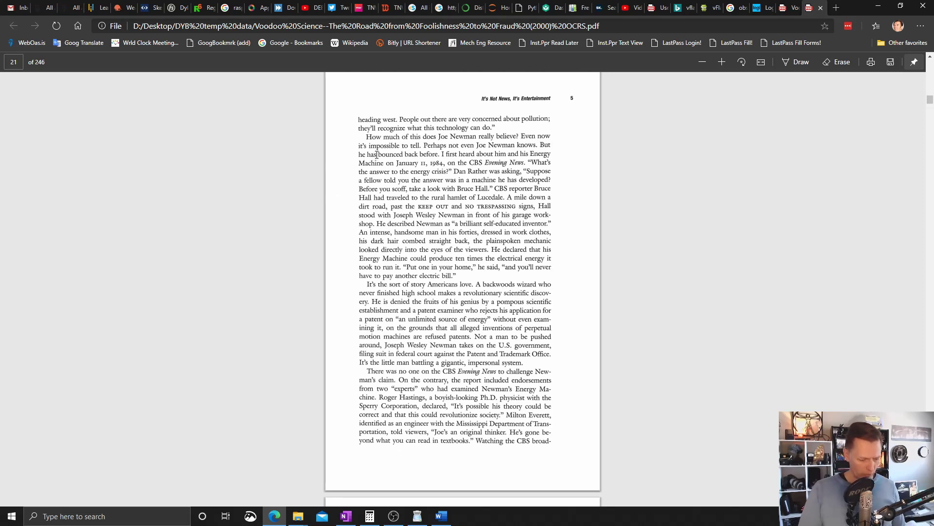
left_click_drag(366, 136, 475, 446)
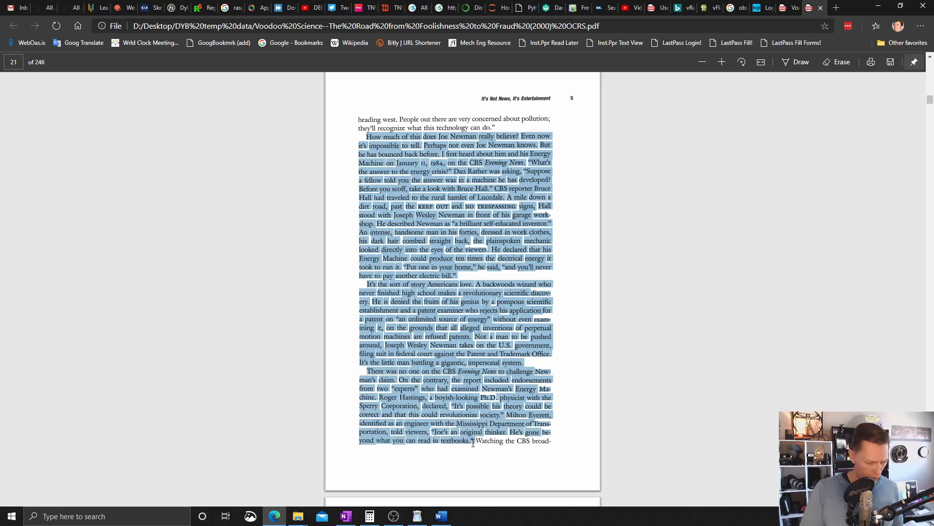
Start a new blank Word document, Document2, for the copied passage.
key("alt+Tab")
key("Tab")
key("Tab")
key("Tab")
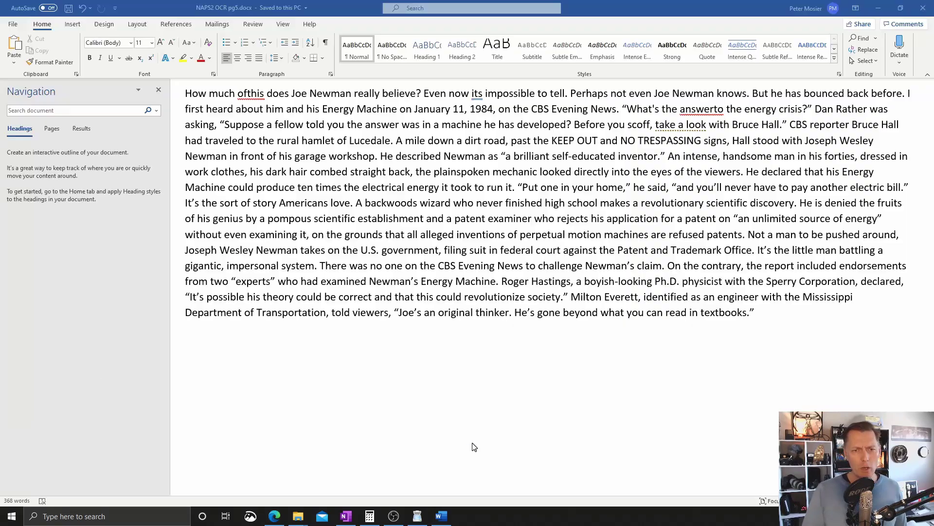
key("ctrl+n")
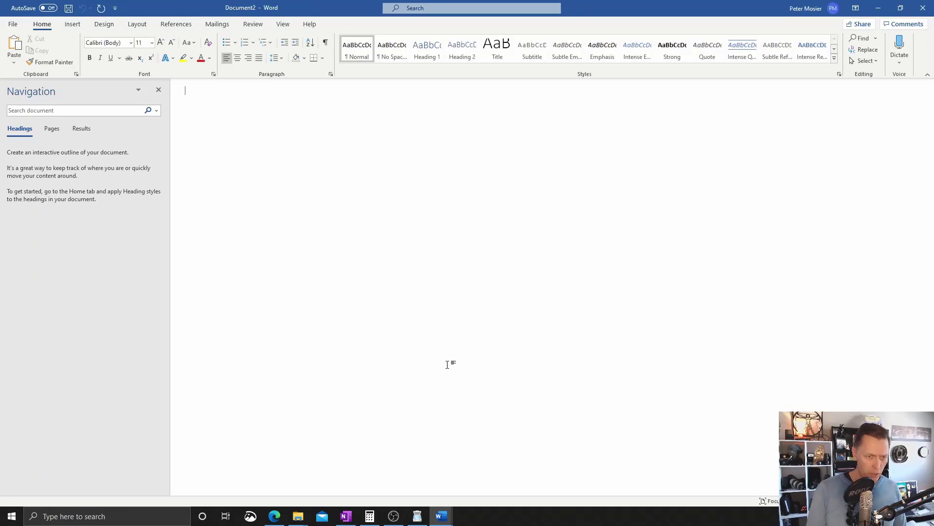
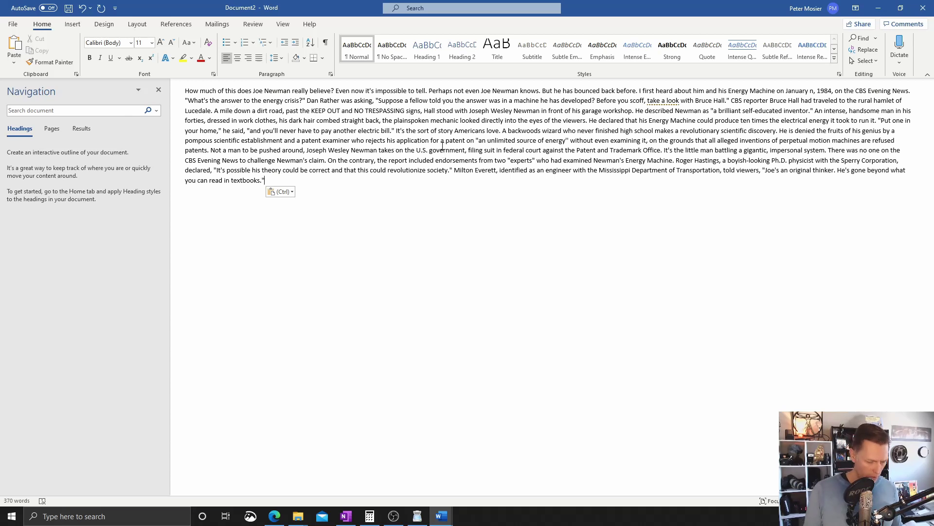
Check NAPS2 OCR pg5.docx, return to Document2, and begin saving the pasted article with Ctrl+S.
scroll(394, 168, "up", 1)
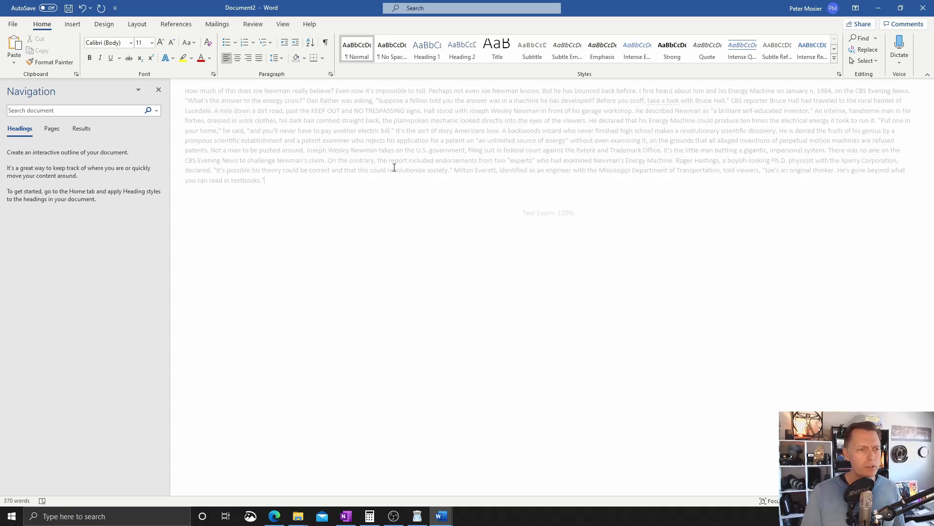
scroll(395, 168, "up", 3)
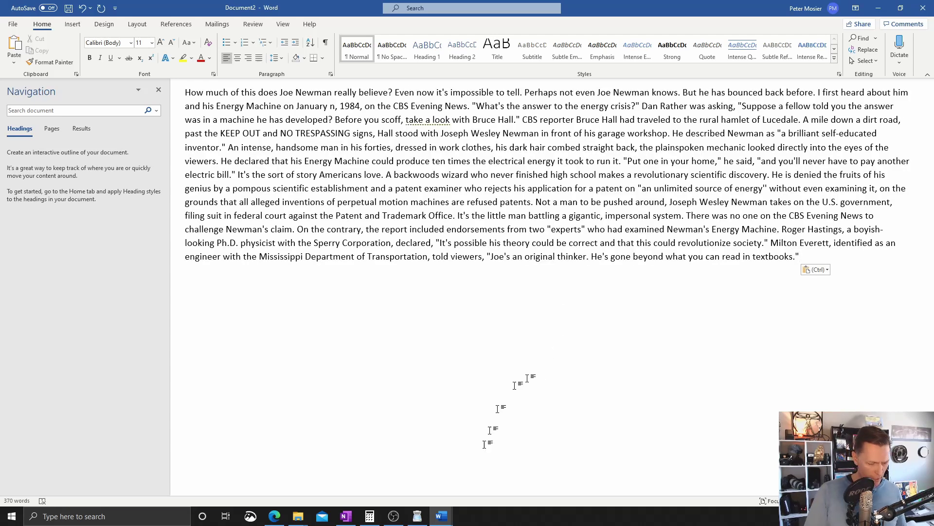
mouse_move(442, 515)
left_click(409, 482)
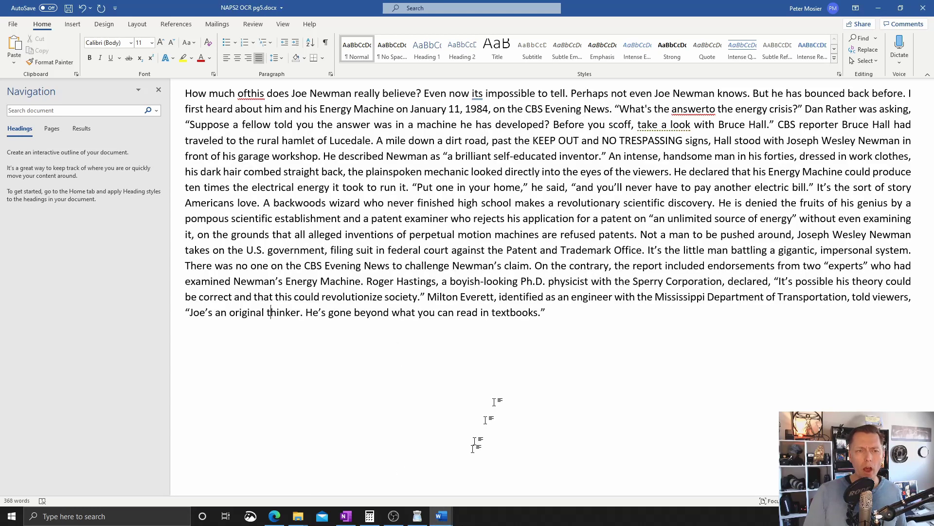
mouse_move(442, 515)
left_click(475, 487)
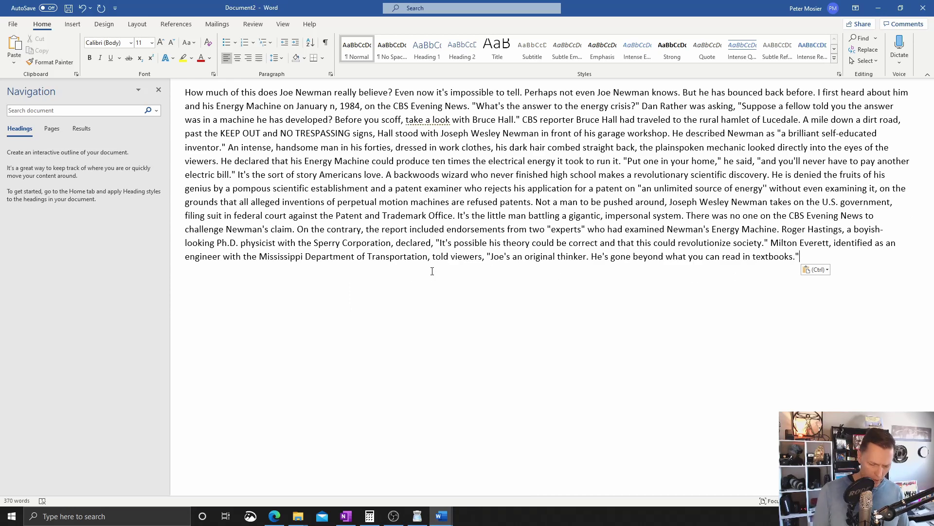
key("ctrl+s")
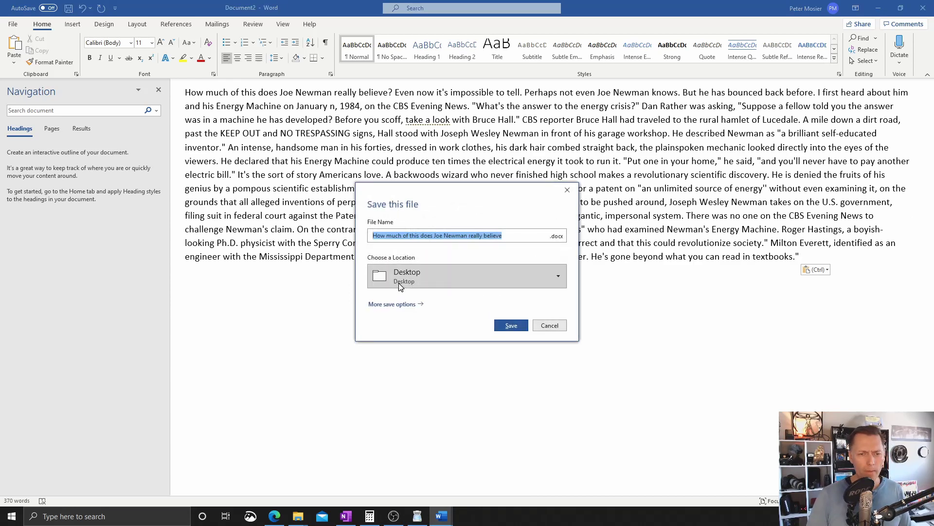
Save the pasted OCR text as 'voodoo adobo cor p5' in the DYB temp data folder.
left_click(395, 304)
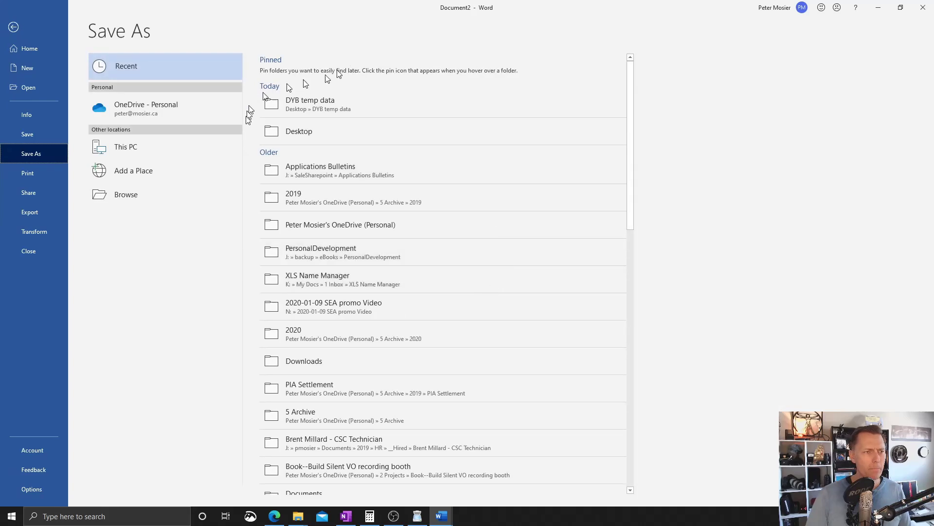
left_click(314, 115)
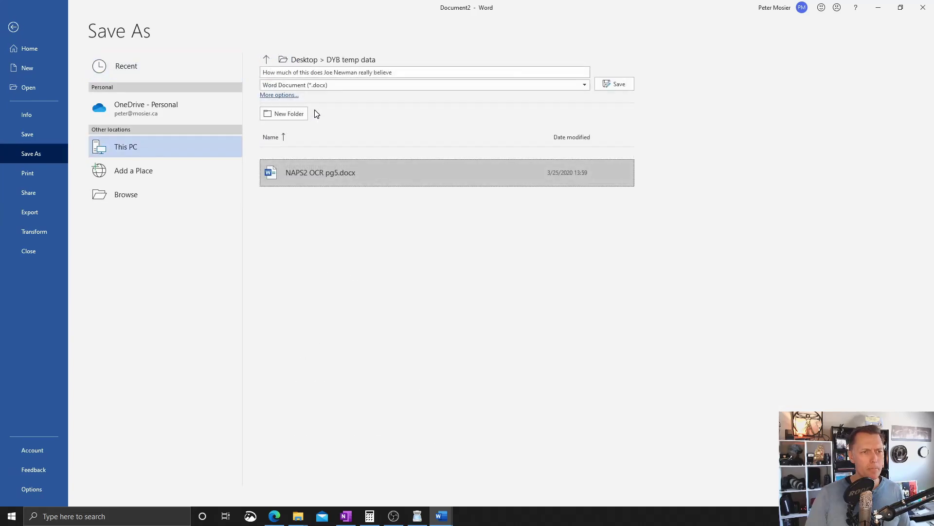
left_click(389, 71)
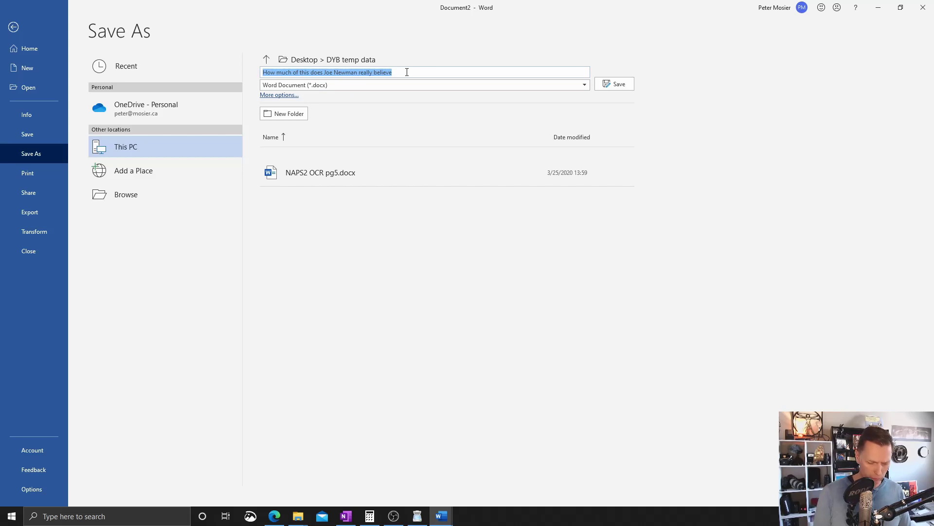
type("voodo")
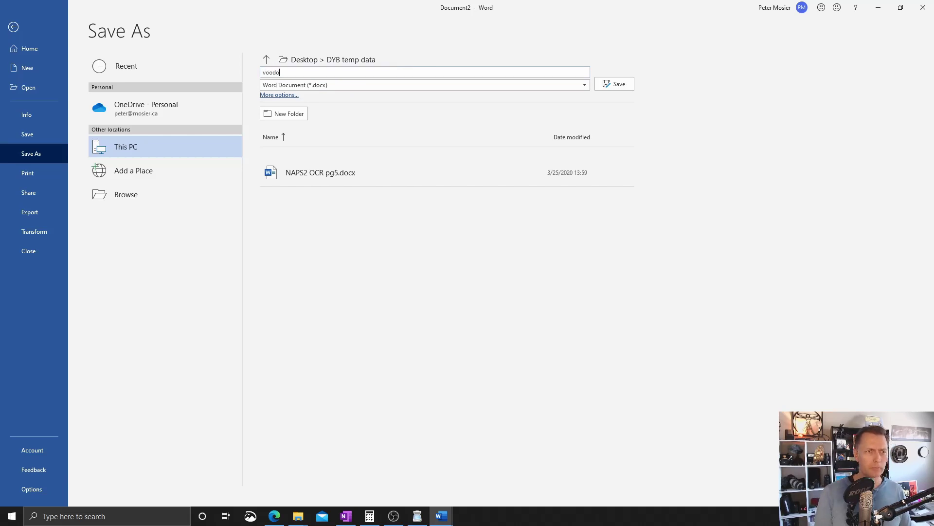
type("o a")
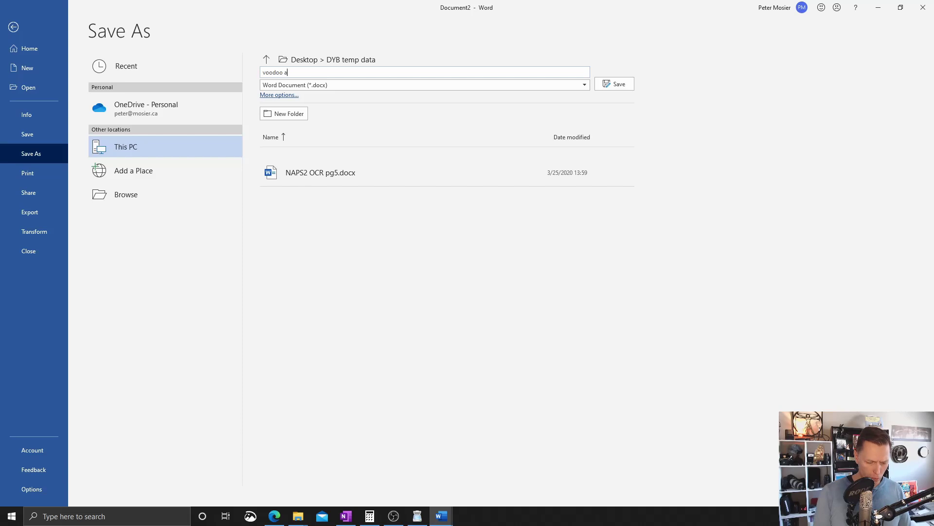
type("dobo")
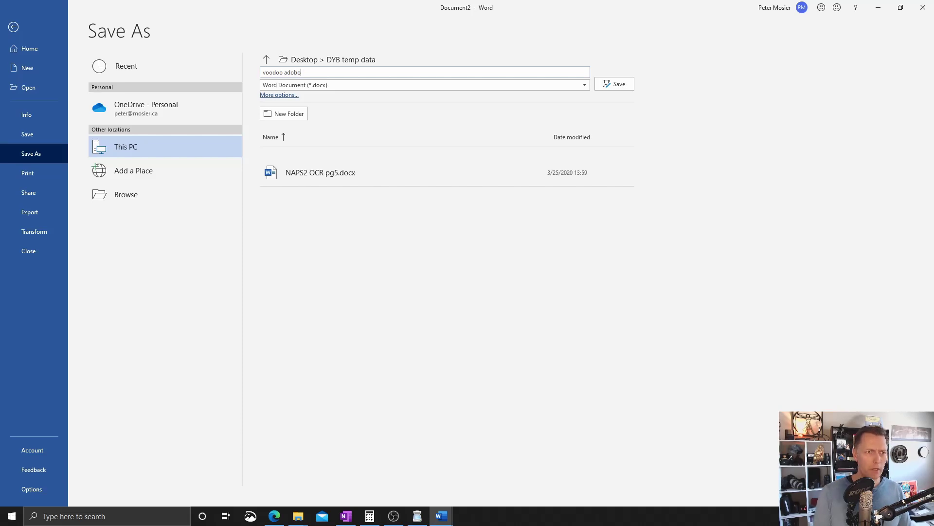
type(" cor p5")
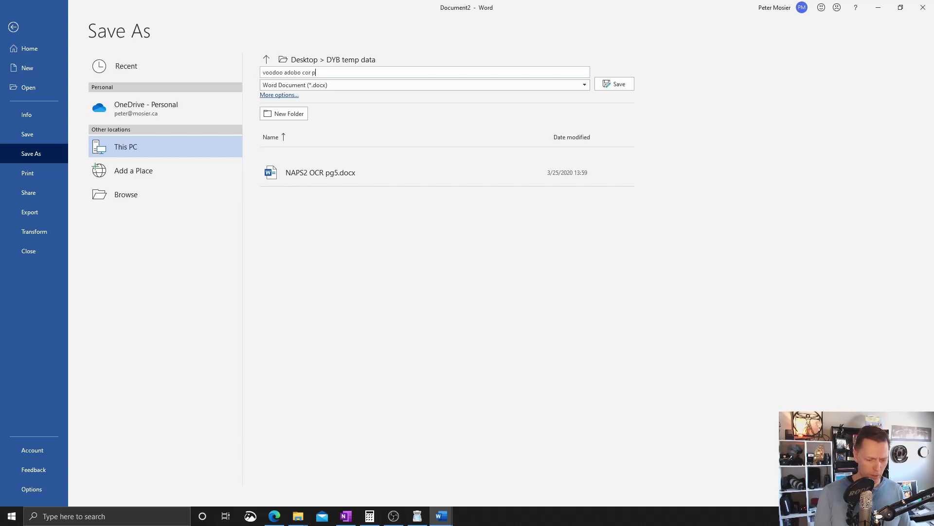
left_click(604, 87)
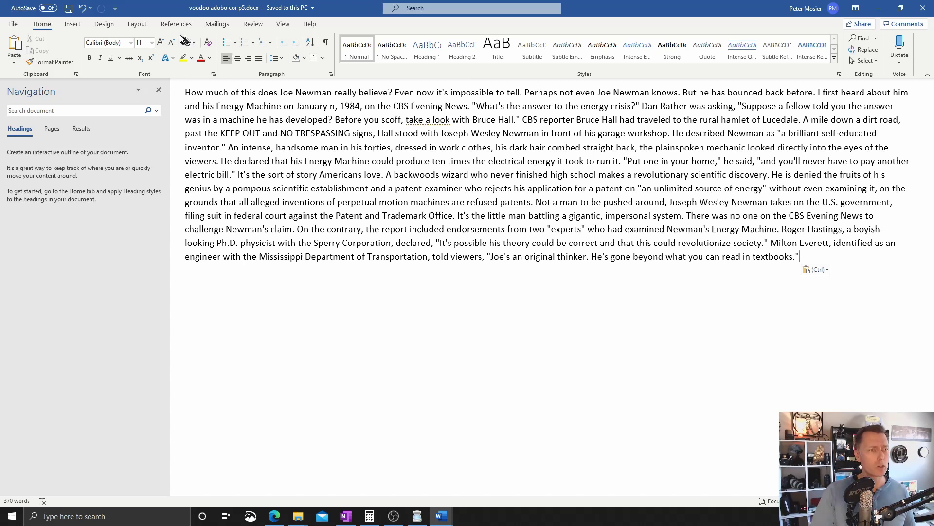
Compare NAPS2 OCR pg5.docx as original with voodoo adobo cor p5.docx as revised.
left_click(254, 25)
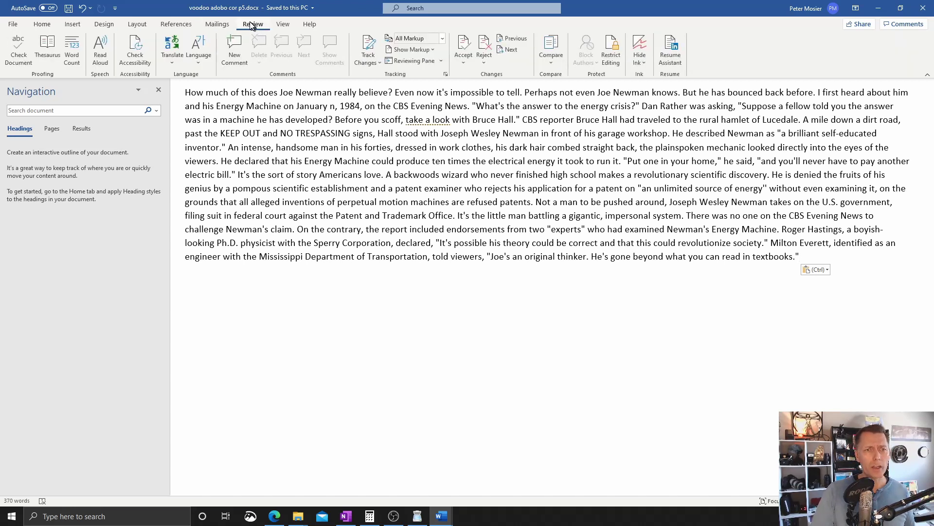
left_click(554, 46)
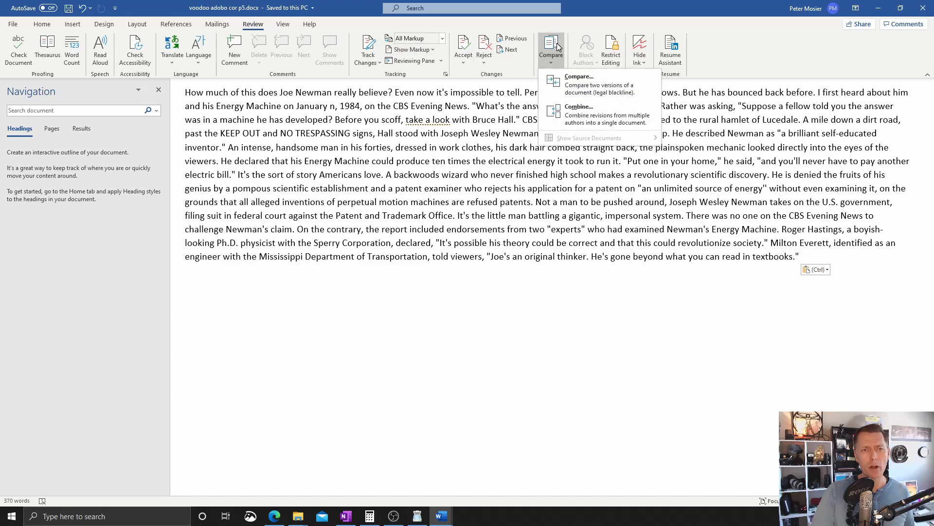
left_click(579, 84)
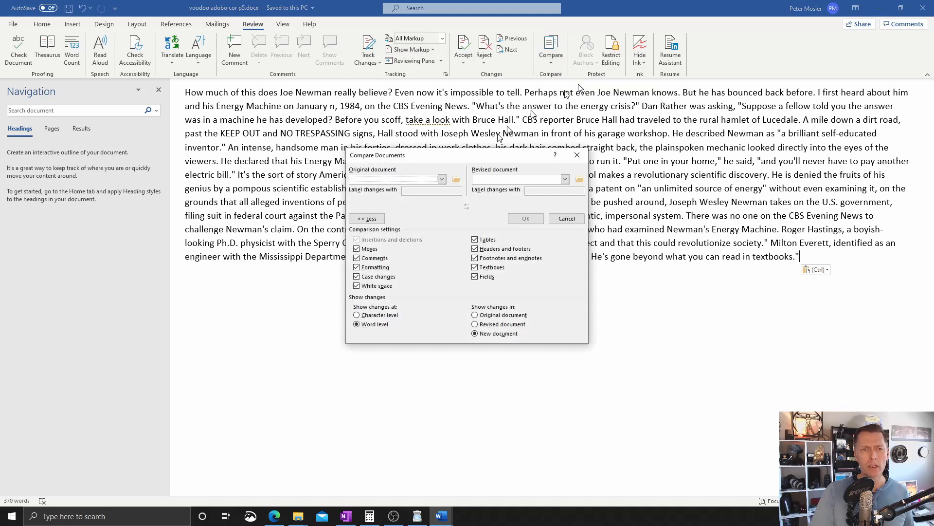
left_click(458, 179)
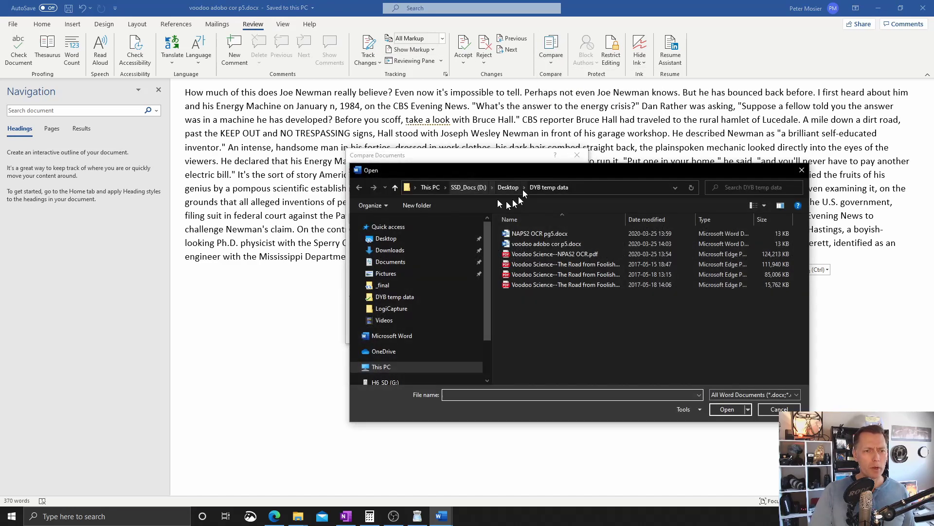
left_click_drag(520, 172, 434, 139)
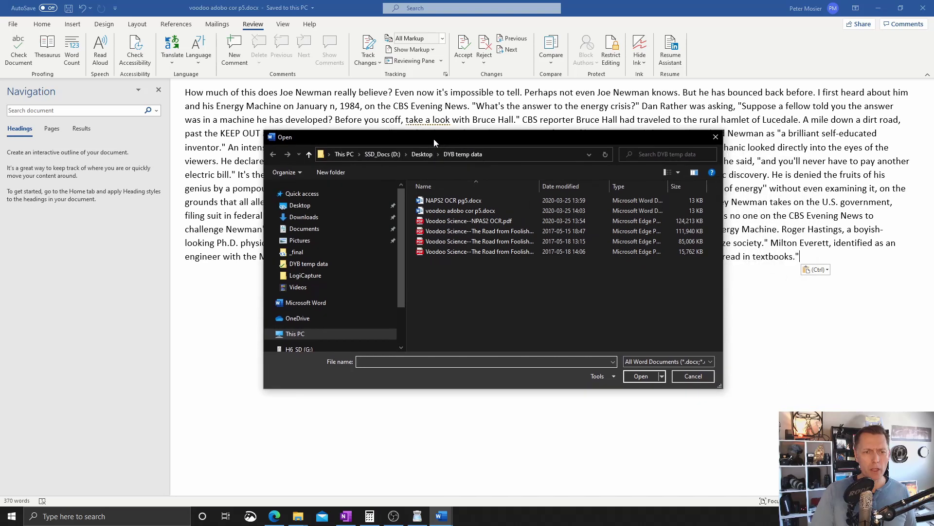
double_click(421, 200)
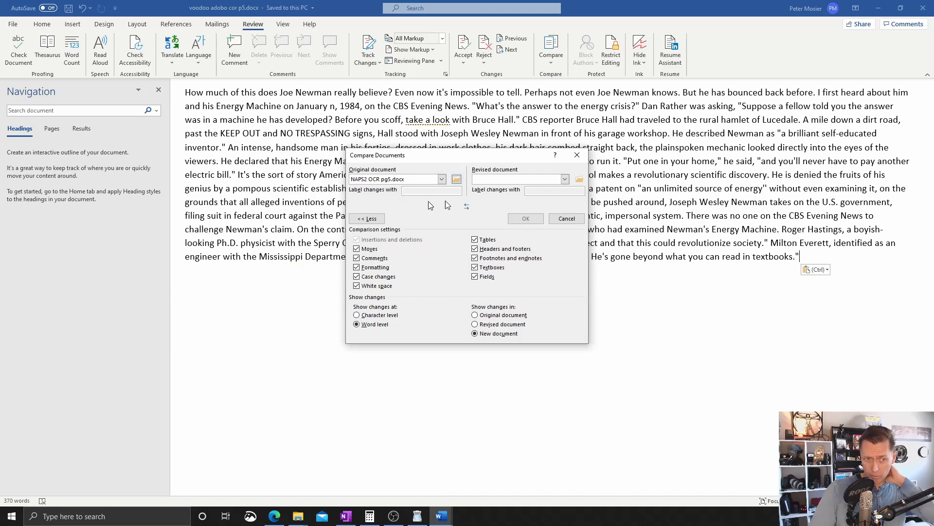
left_click(578, 181)
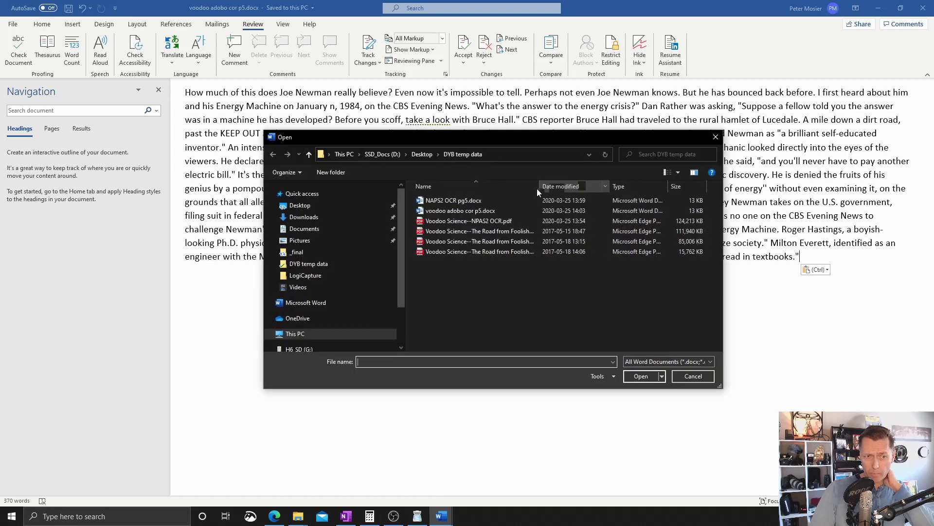
double_click(428, 211)
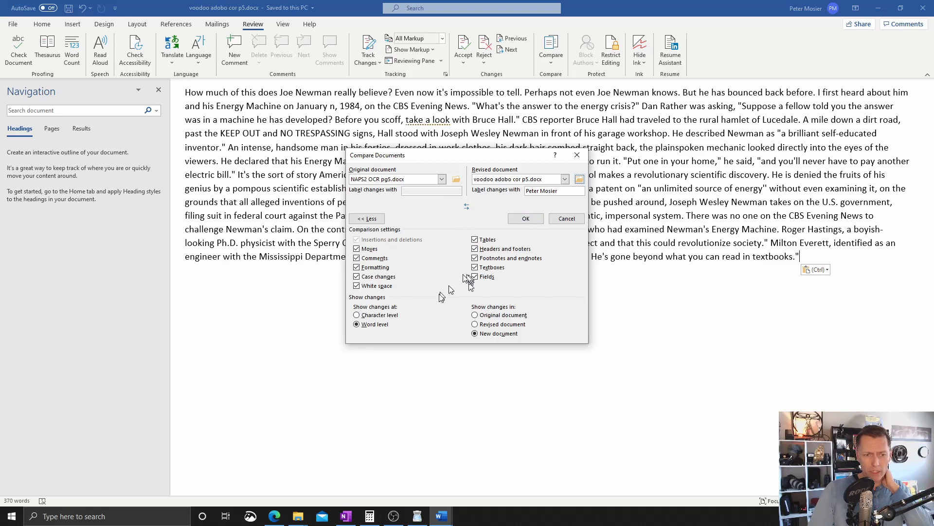
left_click(517, 221)
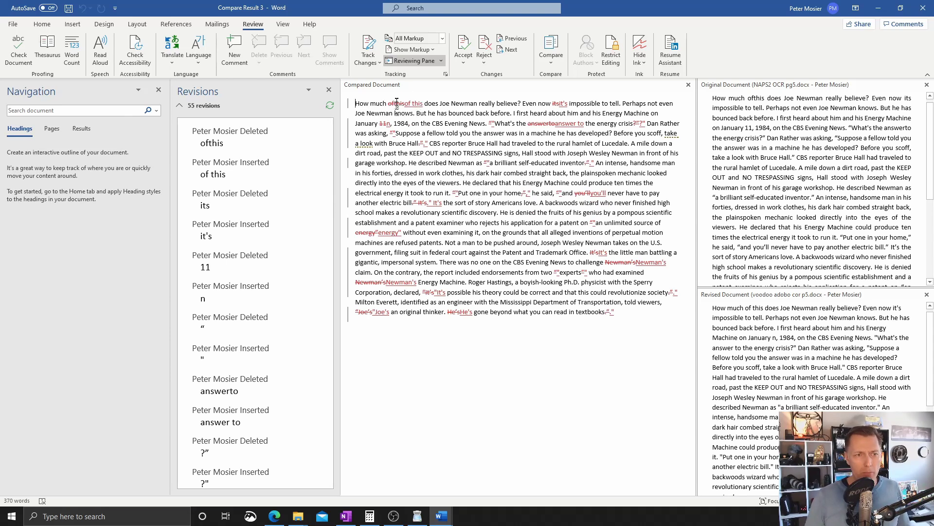
mouse_move(398, 104)
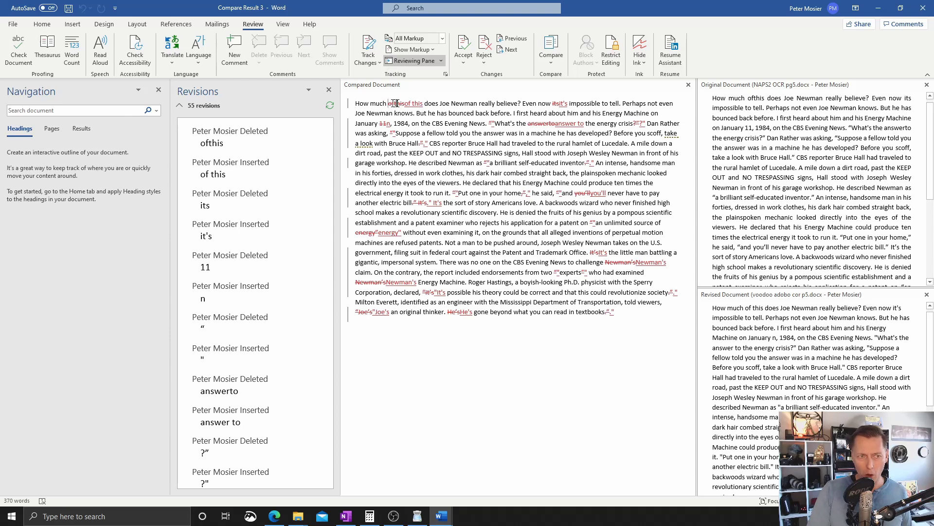
left_click_drag(388, 103, 407, 102)
left_click(418, 103)
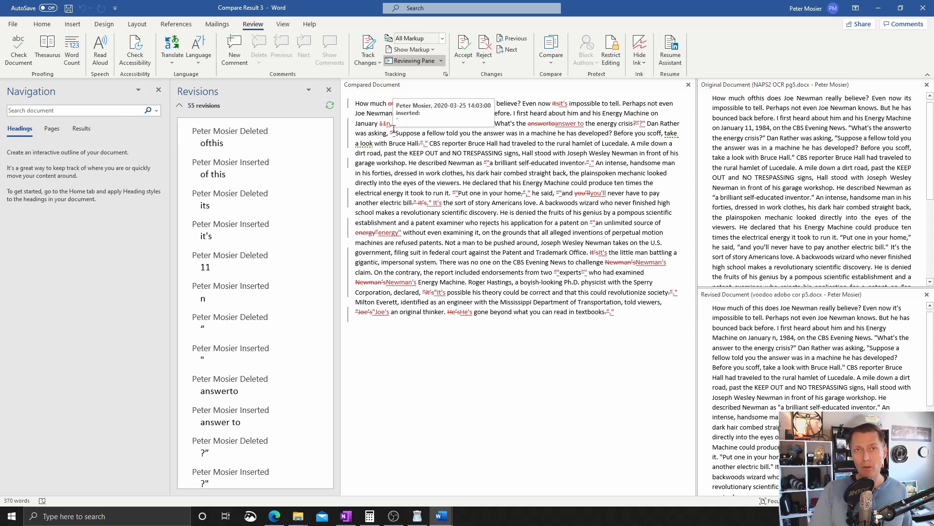
In the Voodoo Science PDF in Edge, verify the date reads January 11, 1984.
key("alt+Tab")
key("alt+Tab")
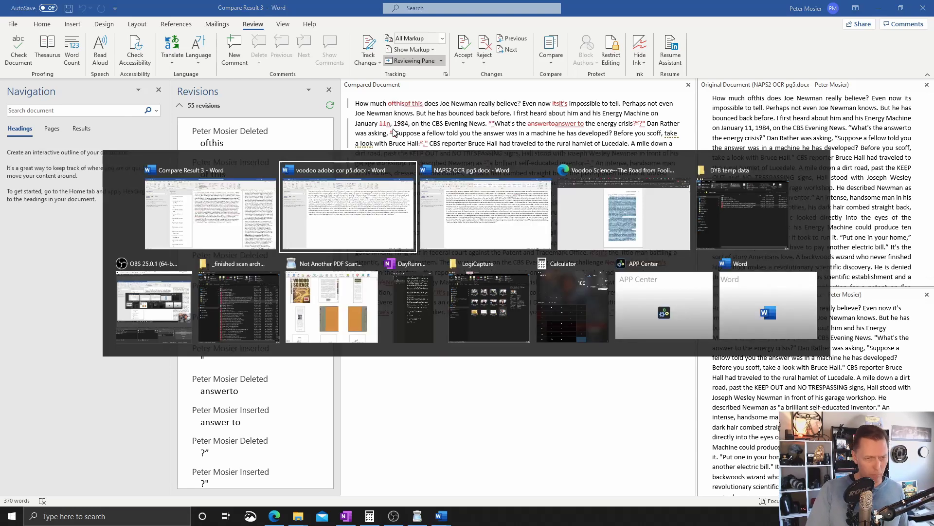
key("alt+Tab")
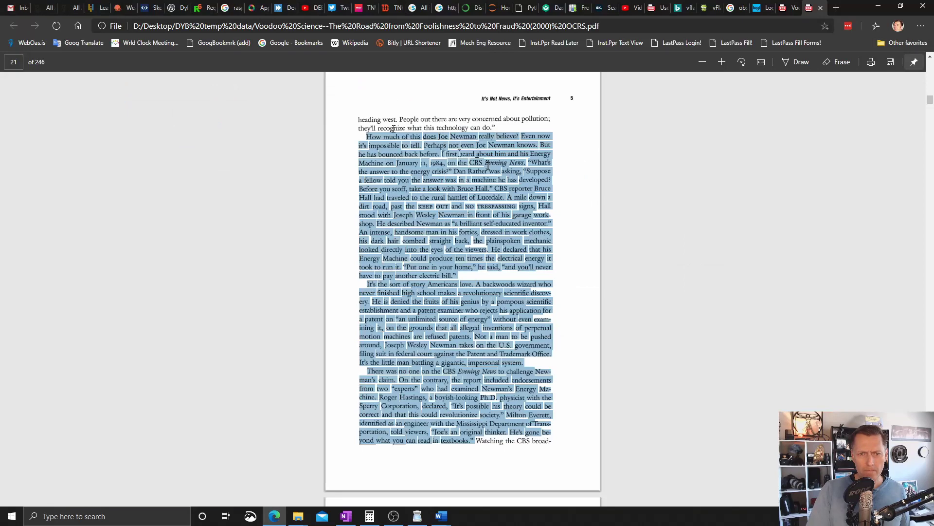
left_click(421, 171)
scroll(419, 168, "up", 6)
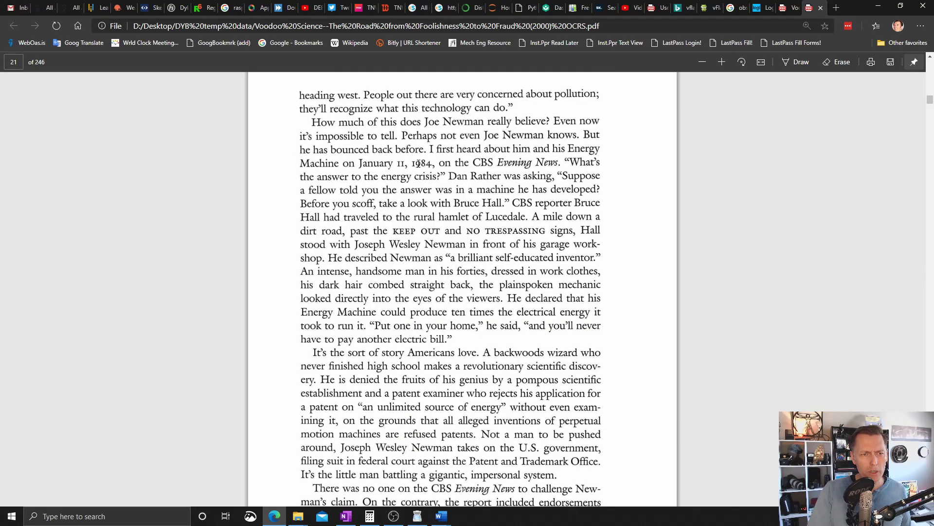
mouse_move(359, 169)
left_mouse_down()
mouse_move(382, 168)
mouse_move(374, 168)
left_mouse_up()
left_click(366, 165)
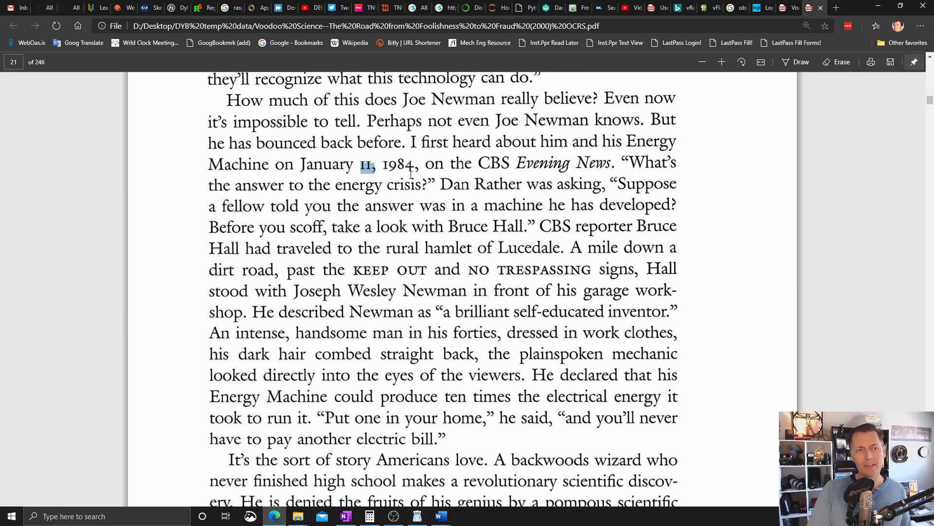
Minimize Edge and both Word documents, and move the DYB temp data folder window left.
left_click(878, 6)
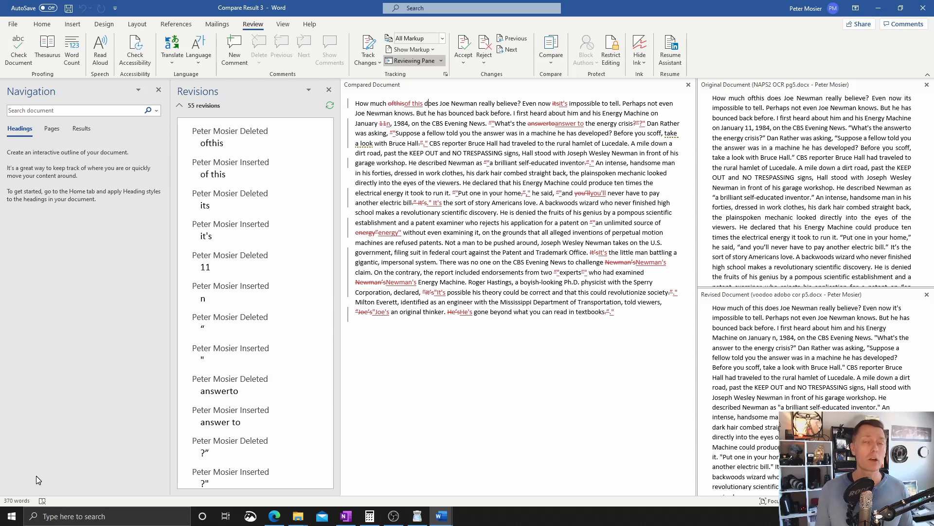
left_click(878, 8)
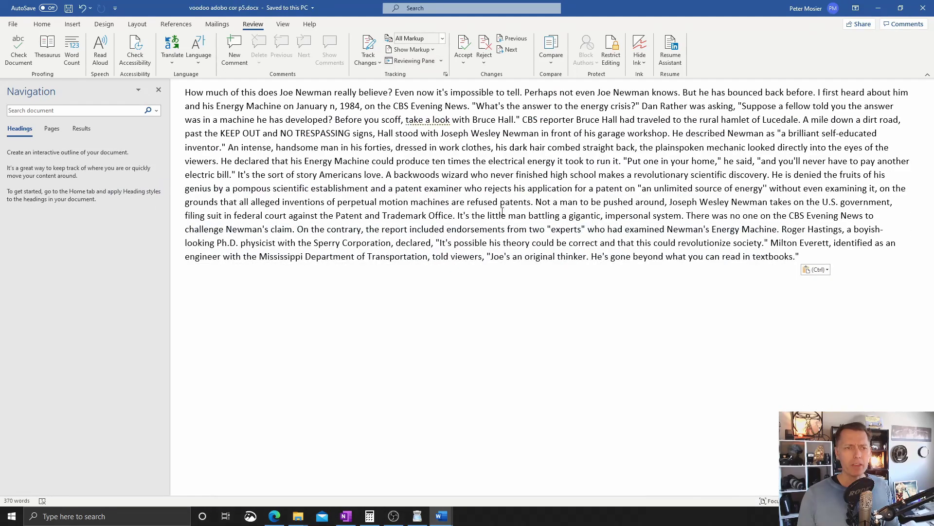
left_click(868, 8)
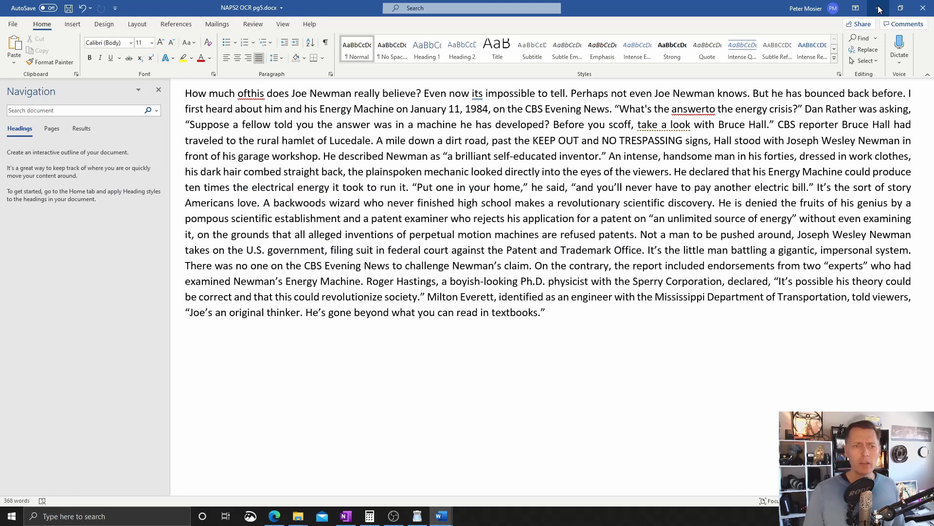
left_click(879, 8)
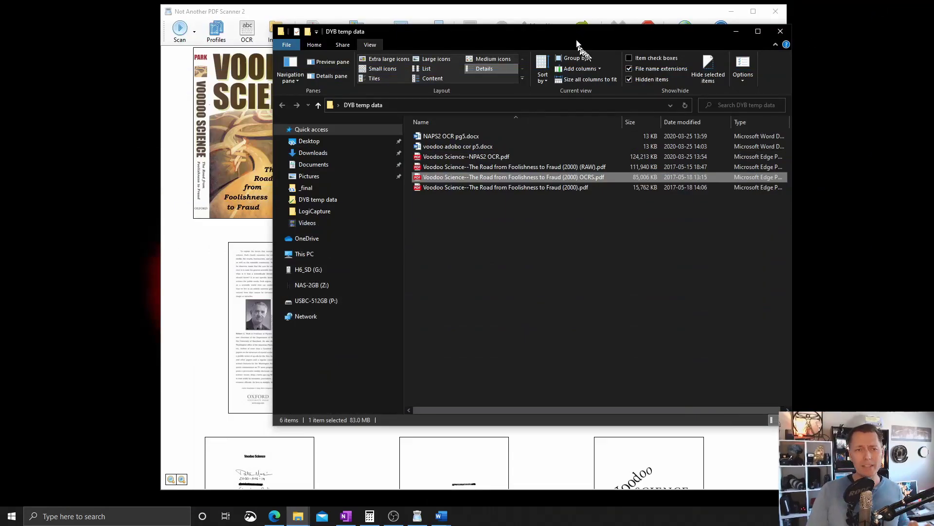
left_click_drag(564, 36, 470, 32)
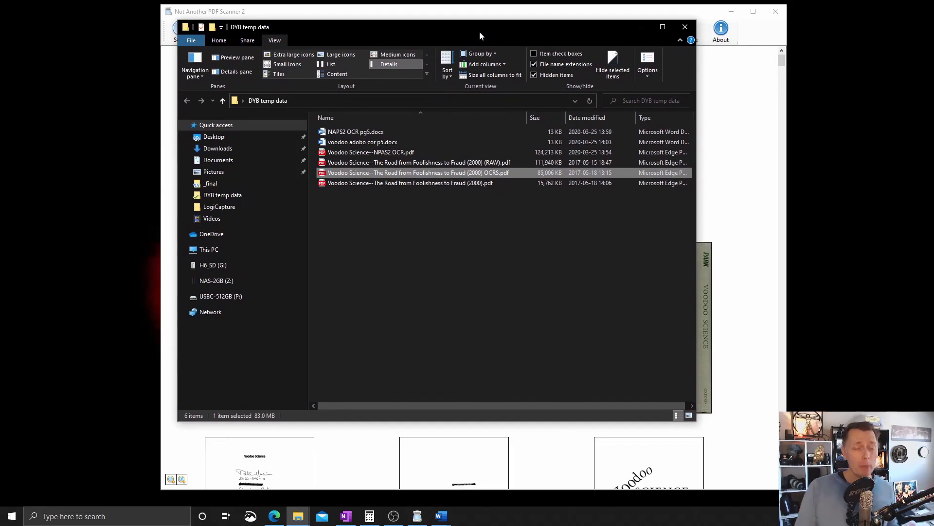